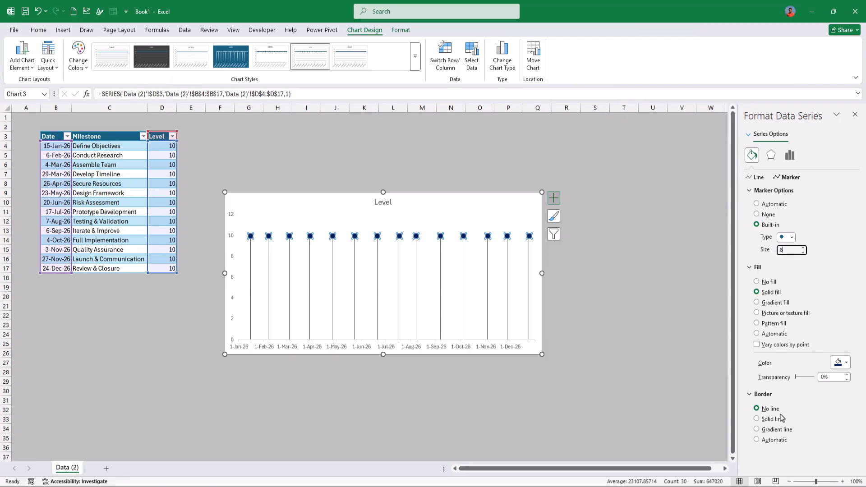
- Replace the Level column values in D4:D17 with the formula =CHOOSE(MOD(ROW(),4)+1,10,-10,15,-30)
left_click(683, 306)
left_click(163, 166)
type("-25")
key("Return")
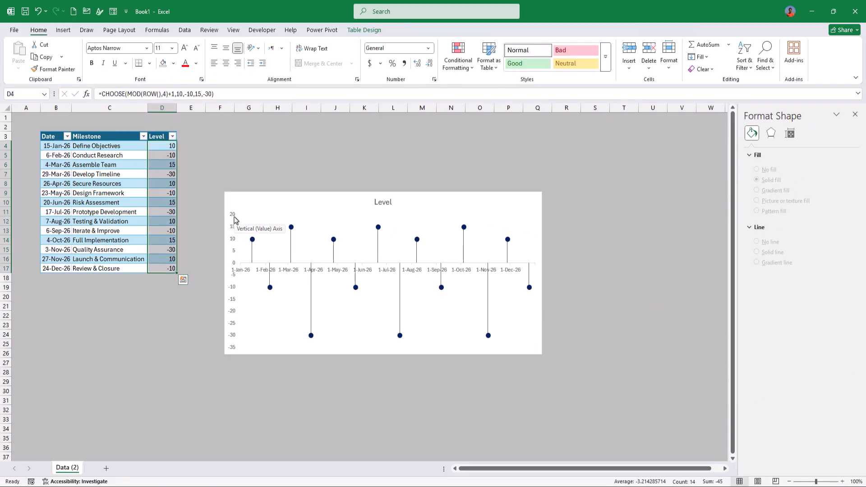
- Delete the chart's vertical value axis
left_click(233, 221)
key("Delete")
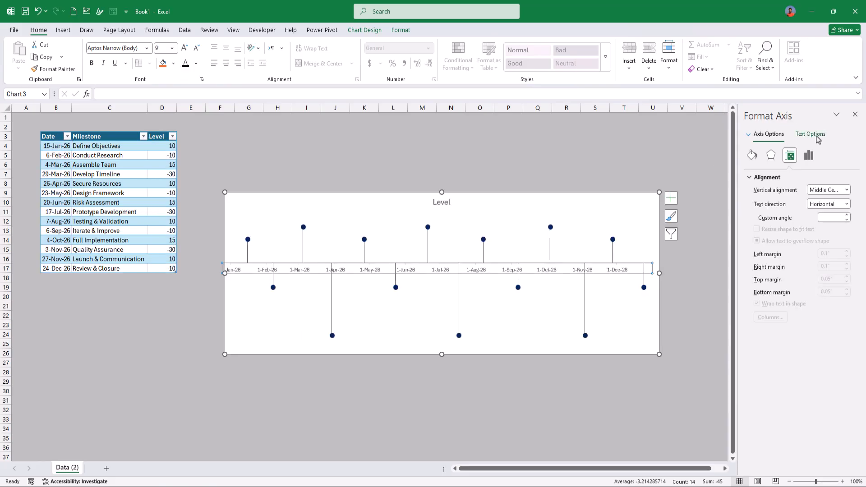
- Hide the horizontal axis labels and style the axis as a thick dark-blue line with an oval start and an arrow end
left_click(809, 155)
left_click(763, 190)
left_click(767, 178)
scroll(802, 319, "down", 2)
left_click(789, 453)
left_click(829, 447)
left_click(827, 437)
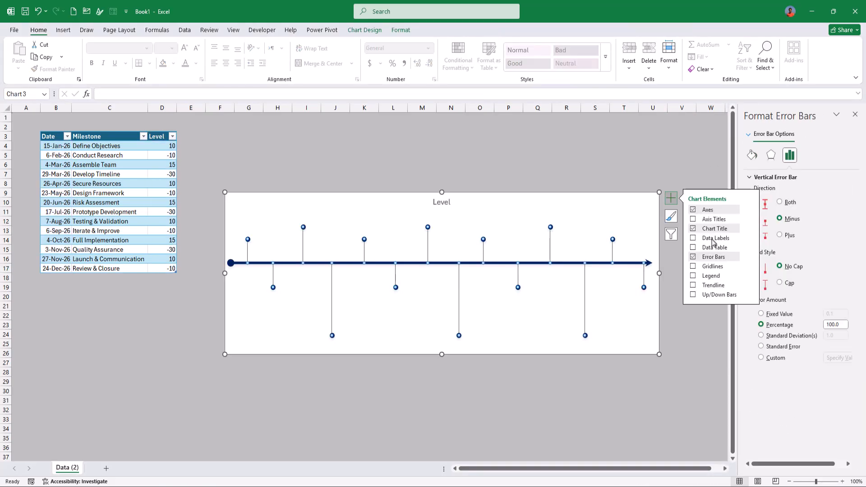
- Add data labels to the chart series that contain the category name instead of the value
left_click(695, 239)
left_click(771, 155)
left_click(809, 155)
left_click(762, 222)
left_click(762, 234)
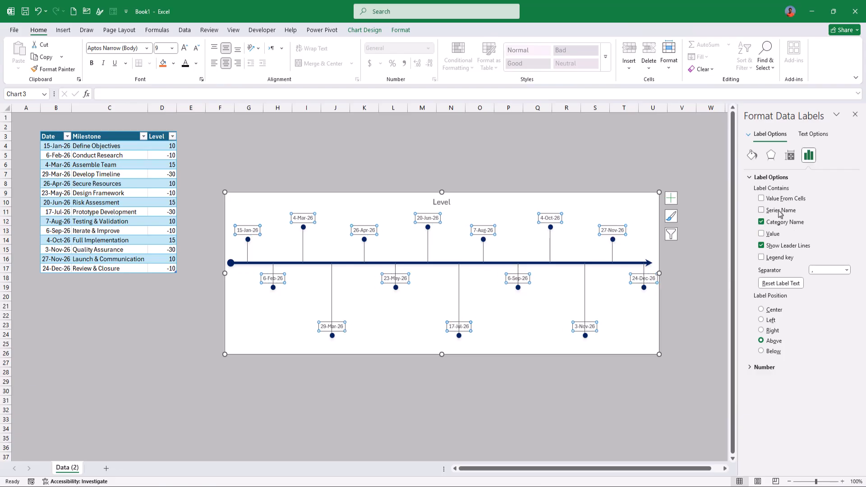
- Add the milestone names from C4:C17 to the data labels and separate names and dates with a new line
left_click(761, 198)
left_click_drag(111, 146, 110, 268)
key("Return")
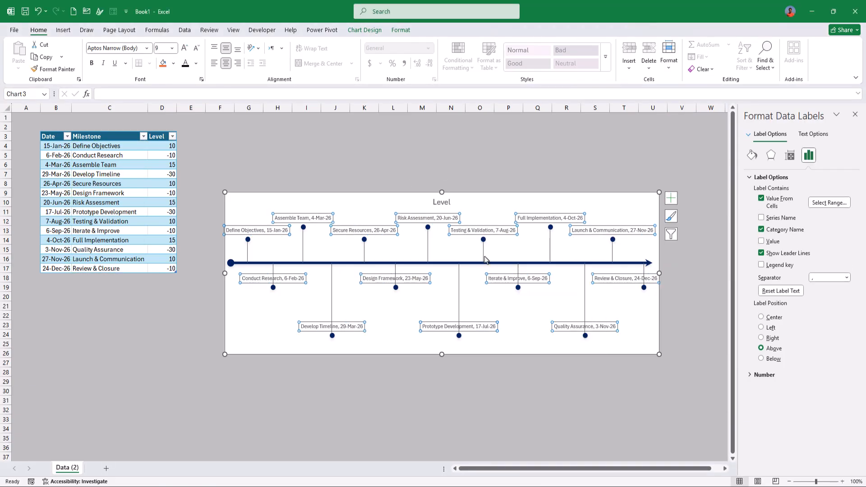
left_click(847, 278)
left_click(830, 314)
- Narrow the plot area to leave room beside it and set the data label position to Right
left_click(571, 241)
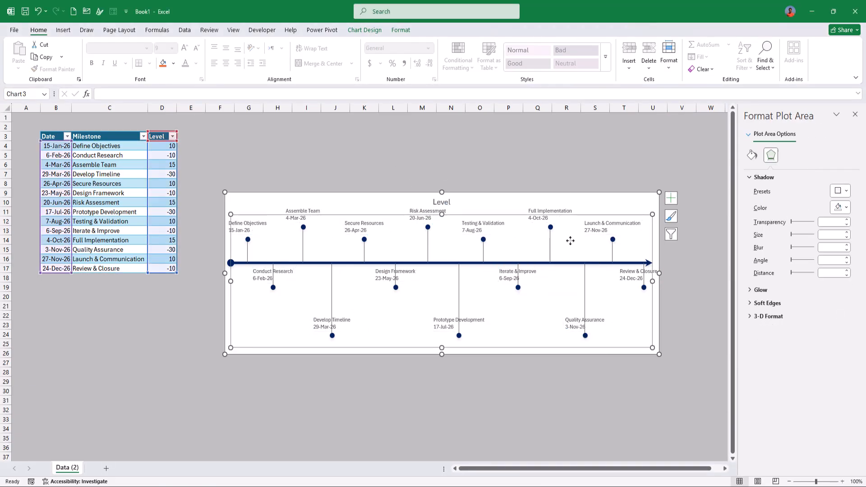
left_click_drag(653, 282, 640, 282)
left_click(627, 280)
left_click(809, 156)
left_click(772, 339)
left_click(582, 286)
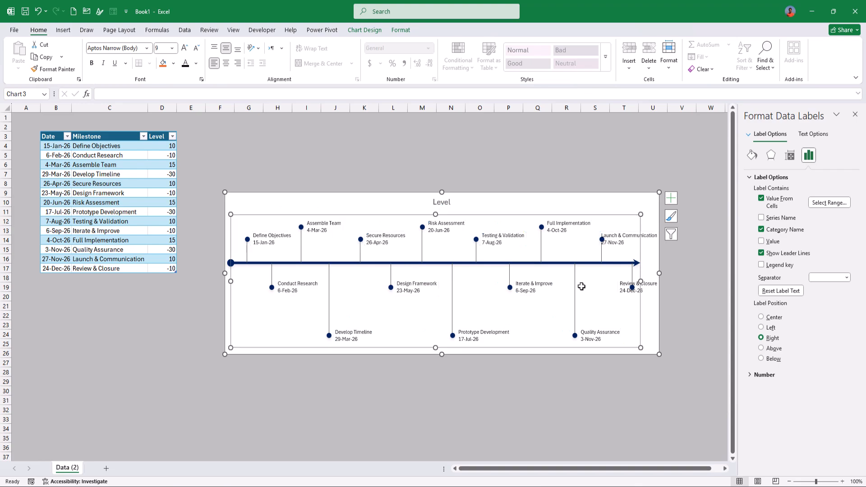
left_click(680, 315)
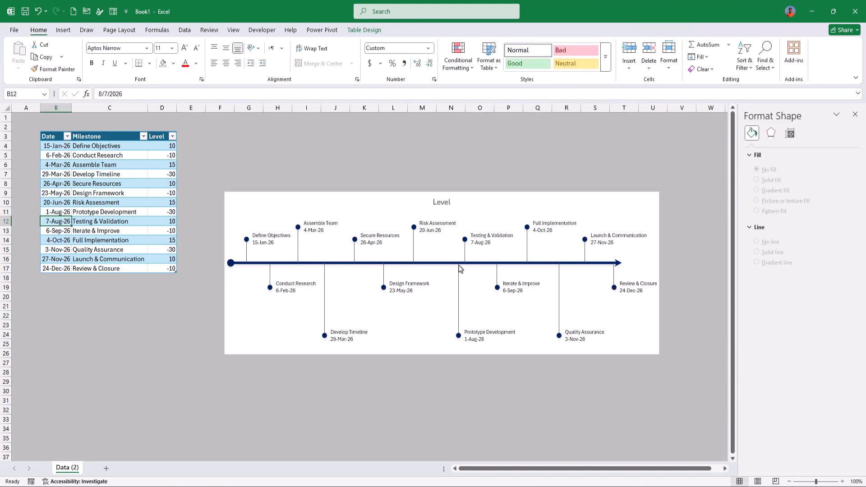
- Change the chart title to "Project X" in bold, underlined text and extend the chart's height downward
left_click(444, 202)
double_click(444, 203)
type("Project X")
key("ctrl+a")
left_click(91, 63)
left_click(115, 63)
left_click_drag(441, 355, 442, 374)
left_click(469, 227)
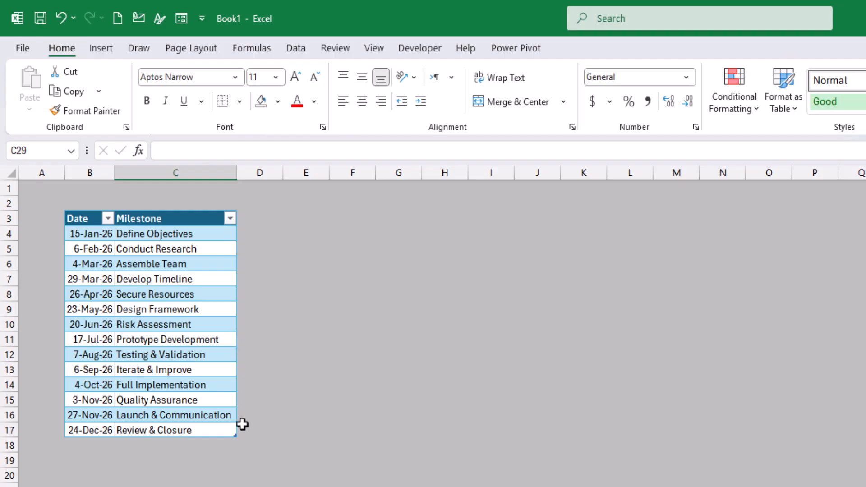
left_click(227, 430)
left_click(228, 455)
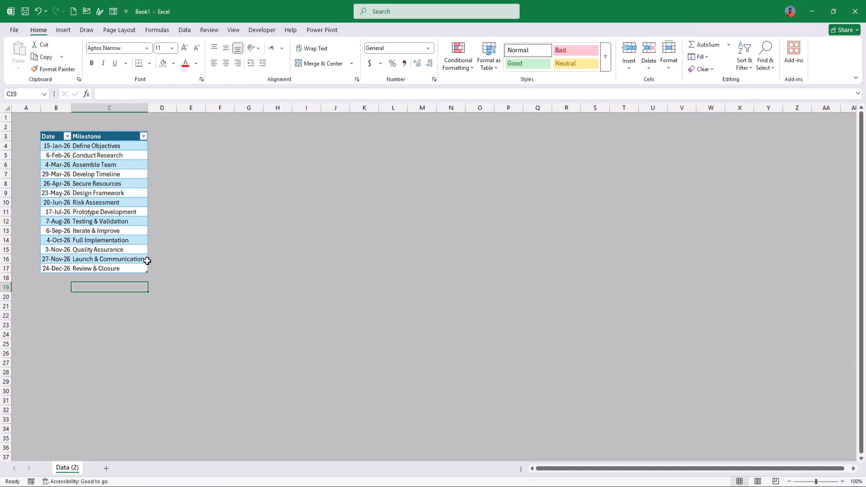
left_click(178, 203)
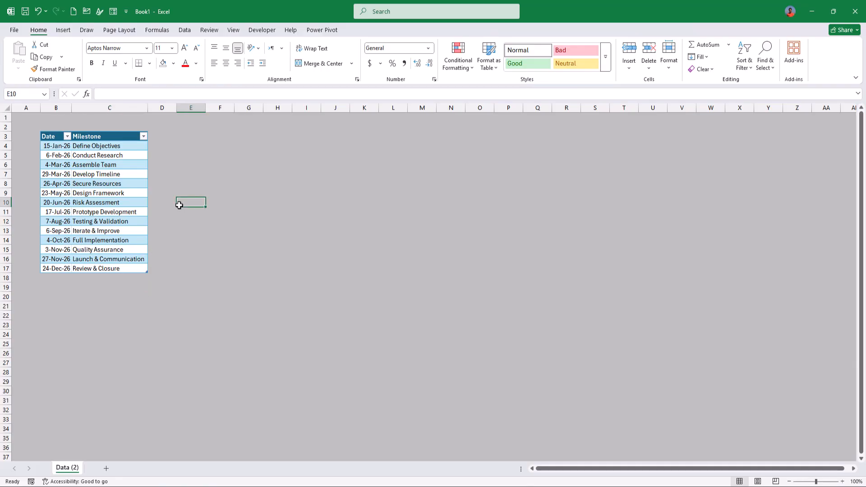
- Add a new table column with the header "Level" in cell D3, next to Milestone
left_click(166, 138)
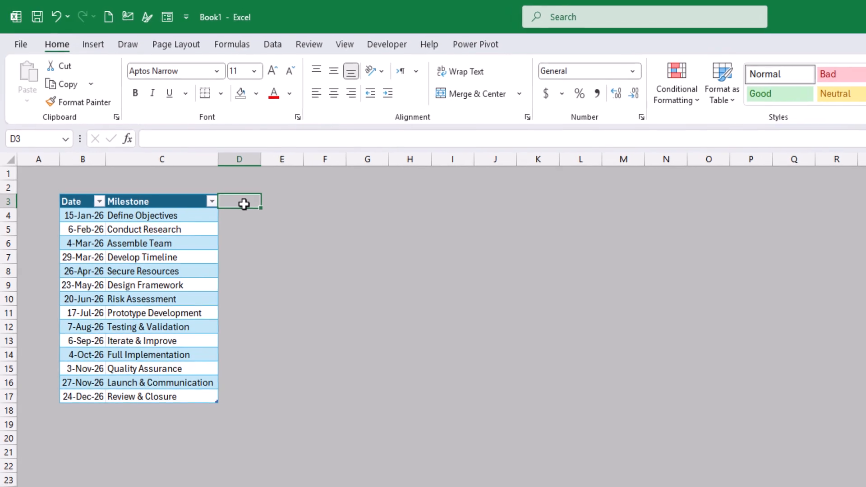
type("Level")
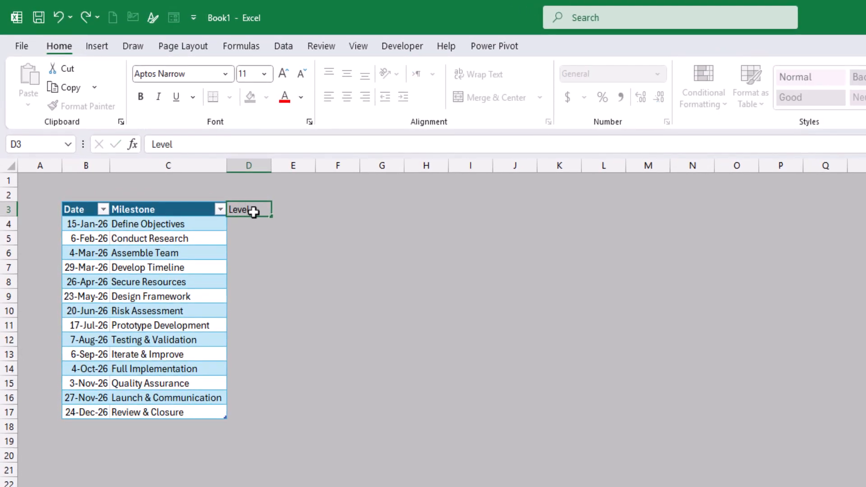
key("Return")
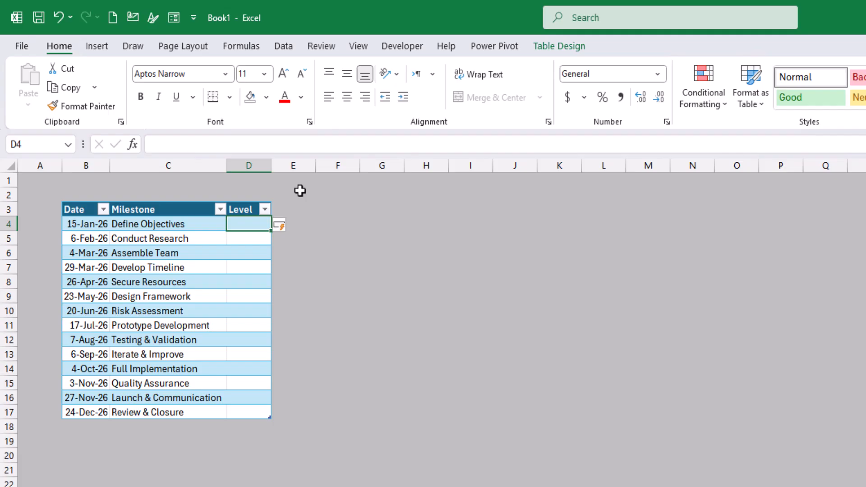
- Fill every row of the Level column with the value 10
type("10")
key("ctrl+Return")
key("ctrl+space")
key("ctrl+d")
left_click(312, 243)
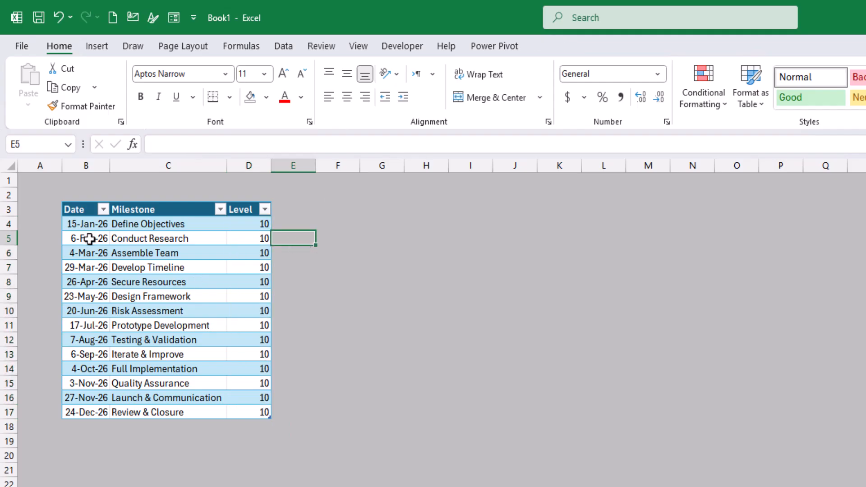
- Insert a 2-D line chart with markers from the Date and Level columns, including their headers
left_click_drag(80, 209, 83, 412)
left_click(247, 213)
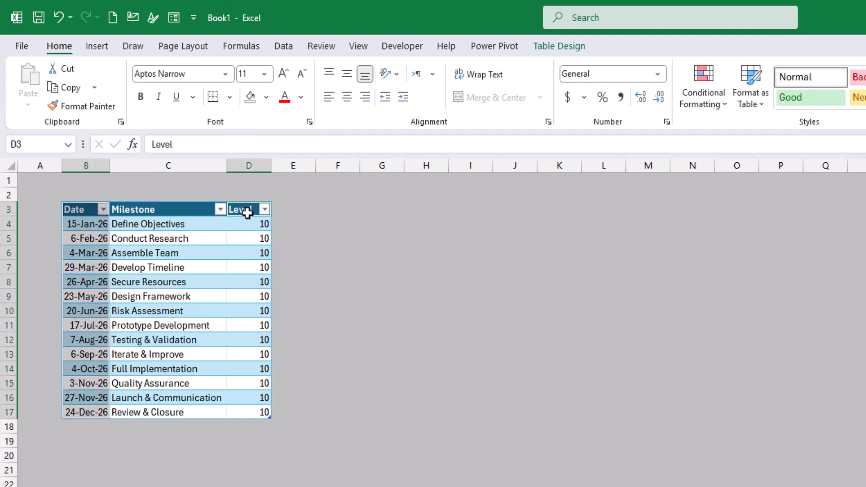
key("ctrl+shift+Down")
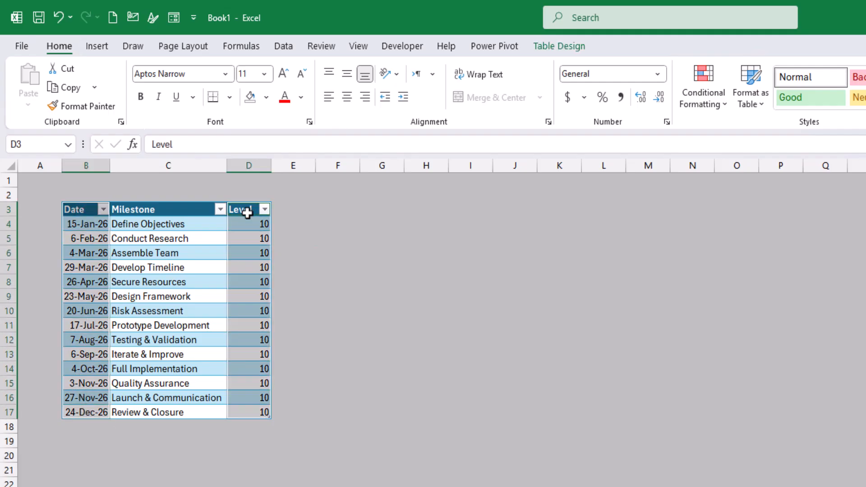
left_click(96, 46)
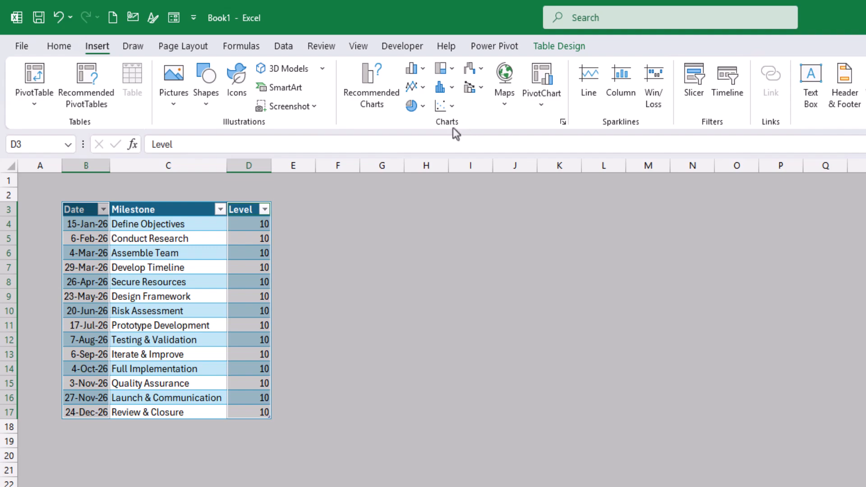
left_click(415, 88)
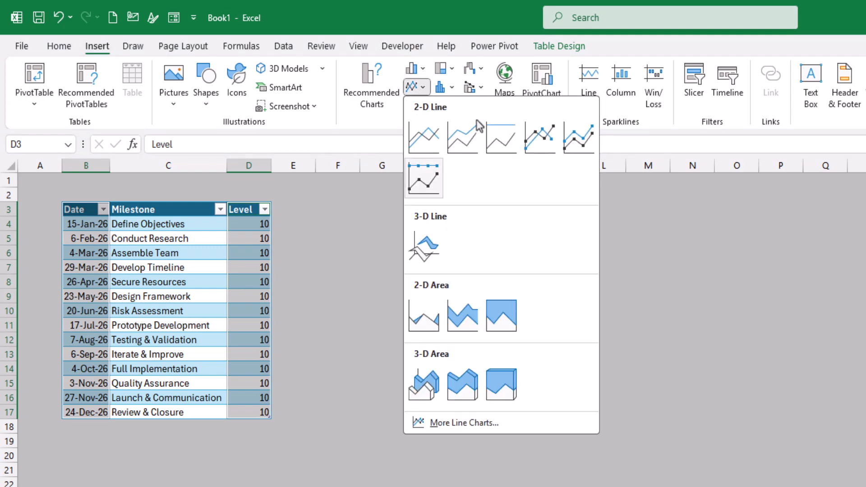
left_click(541, 136)
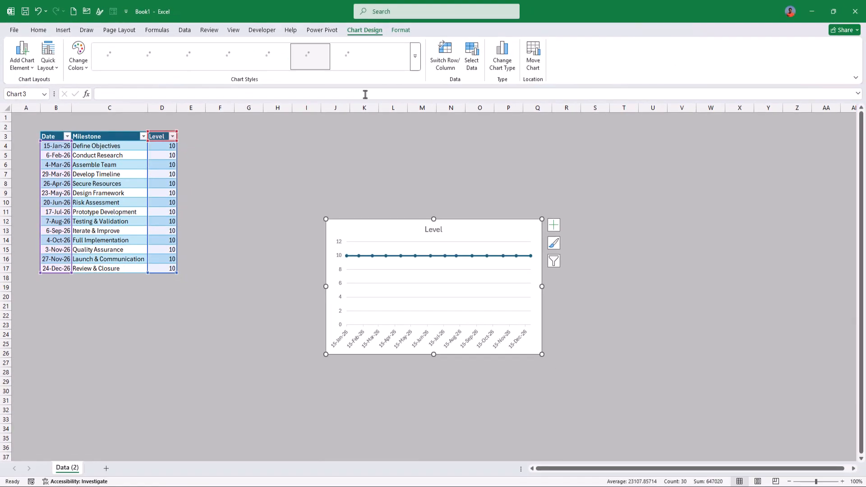
- Enlarge the chart toward the table so it starts at about cell F9, and delete its horizontal gridlines
left_click_drag(327, 215, 223, 191)
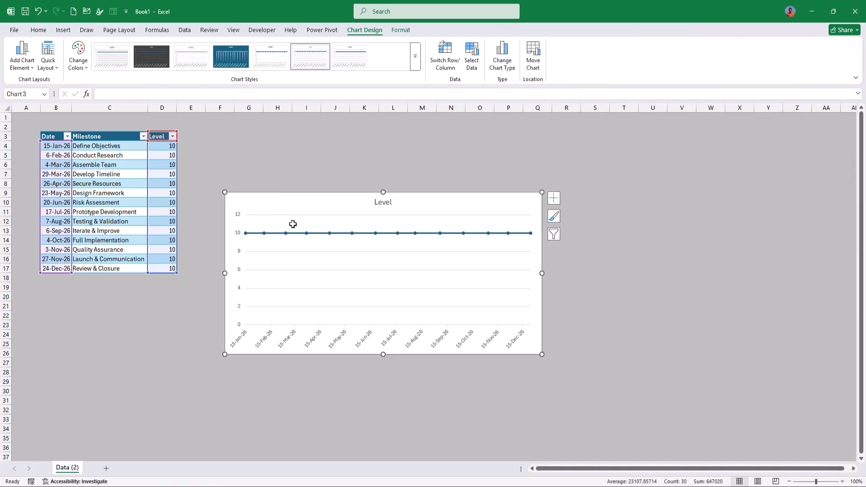
left_click(342, 273)
key("Delete")
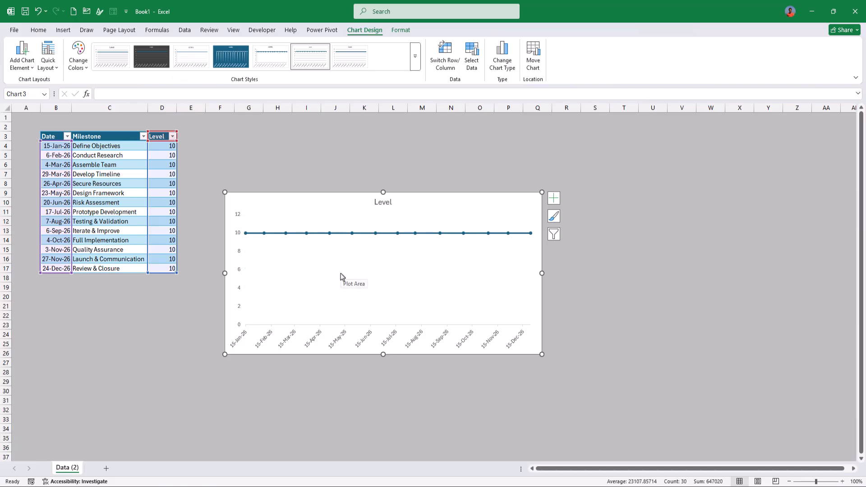
- Set the horizontal date axis bounds to a minimum of 1/1/2026 and a maximum of 12/31/2026
left_click(346, 340)
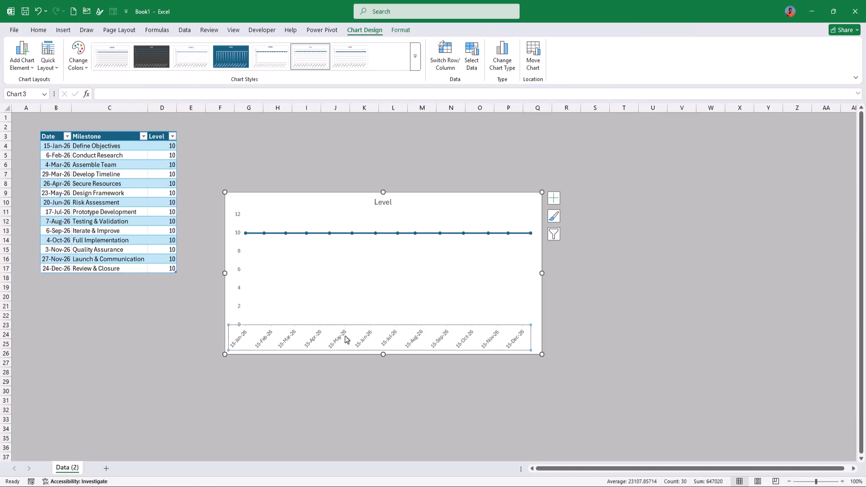
double_click(364, 327)
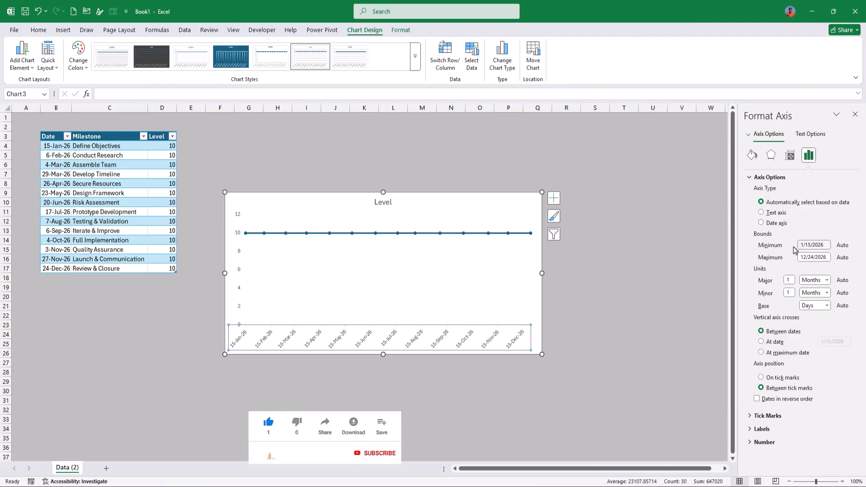
left_click(809, 245)
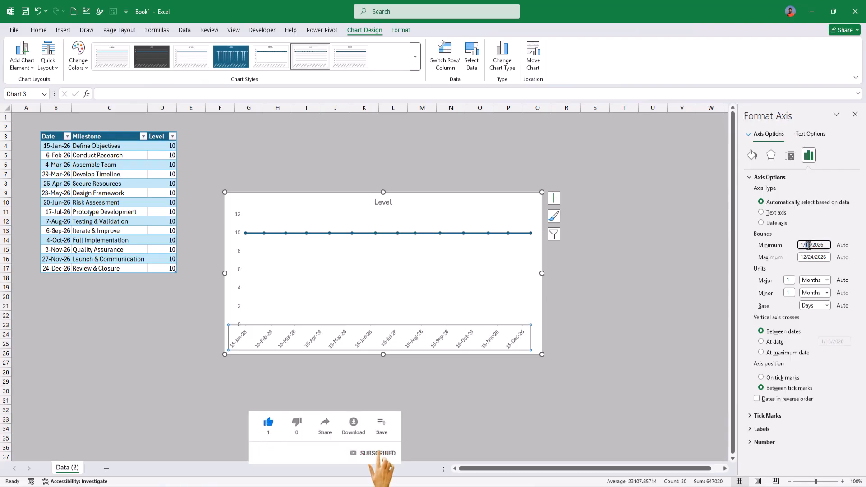
double_click(809, 245)
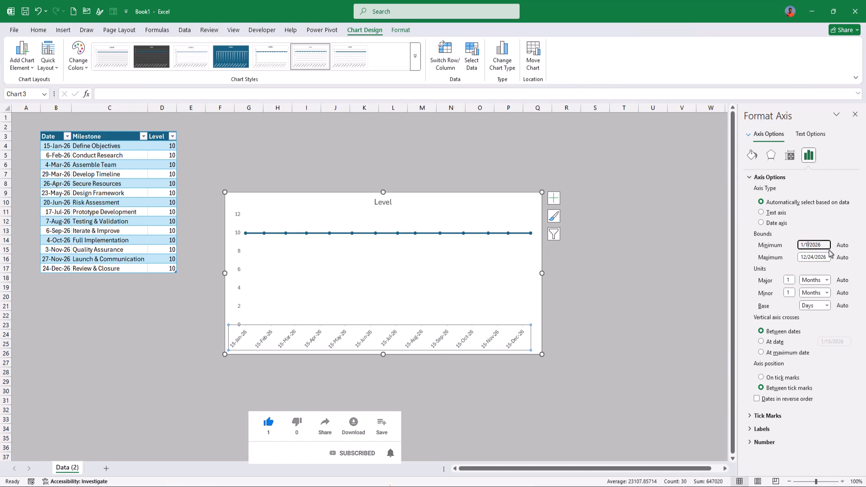
left_click(809, 258)
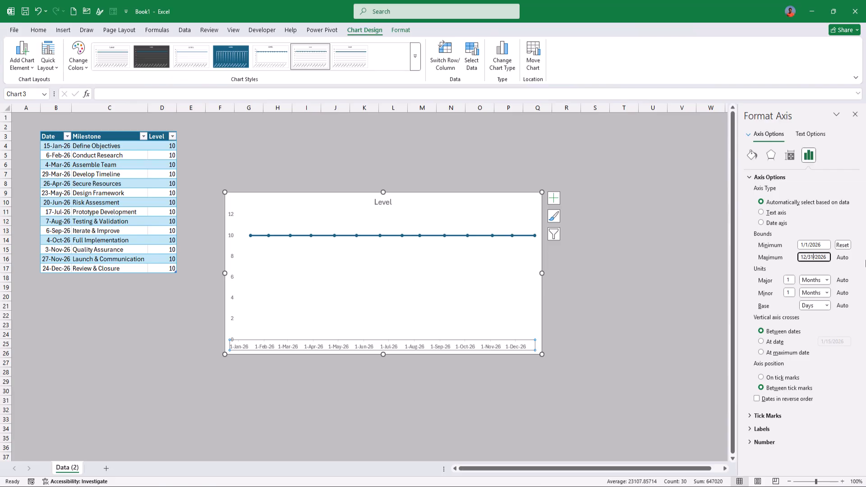
left_click(819, 257)
key("Return")
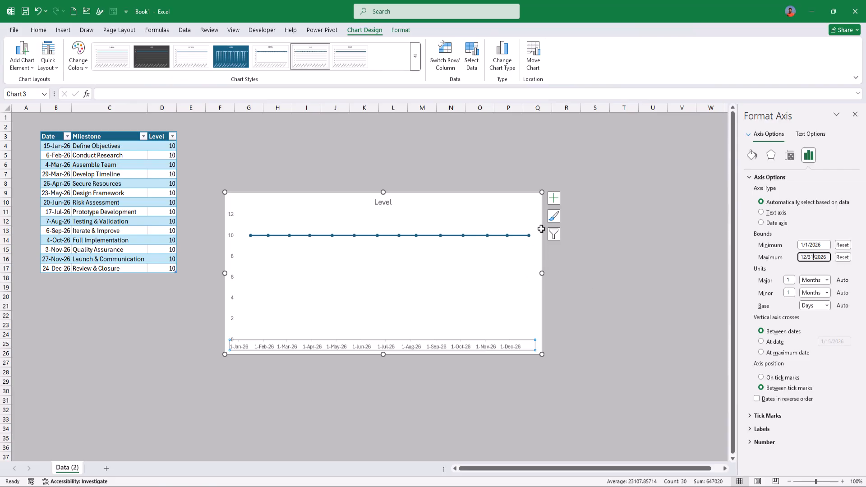
- Add vertical error bars to the Level series with Minus direction, No Cap end style and an error amount of 100 percent
left_click(507, 252)
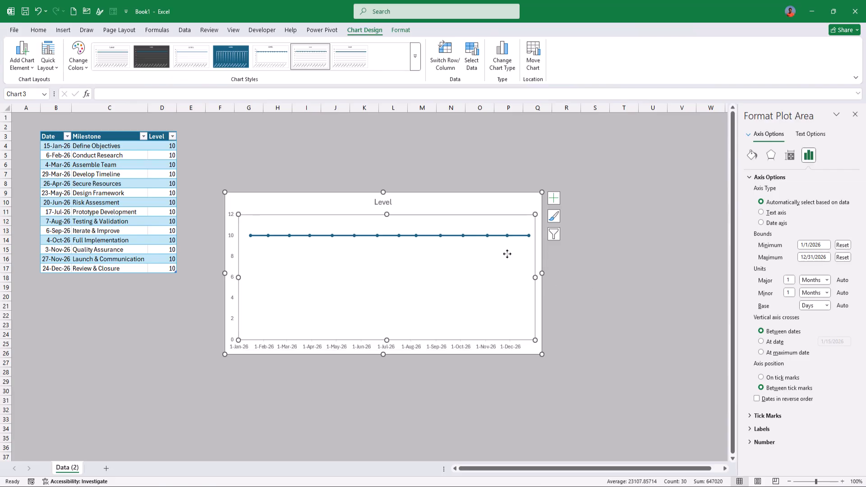
left_click(555, 199)
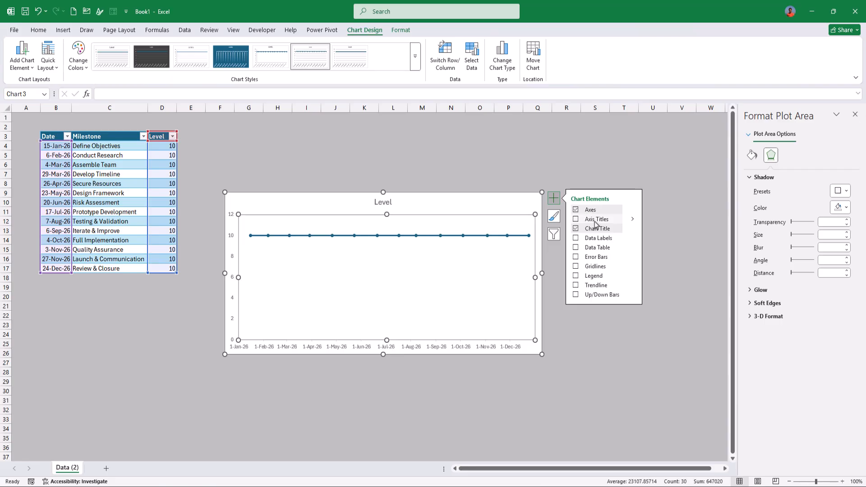
left_click(599, 259)
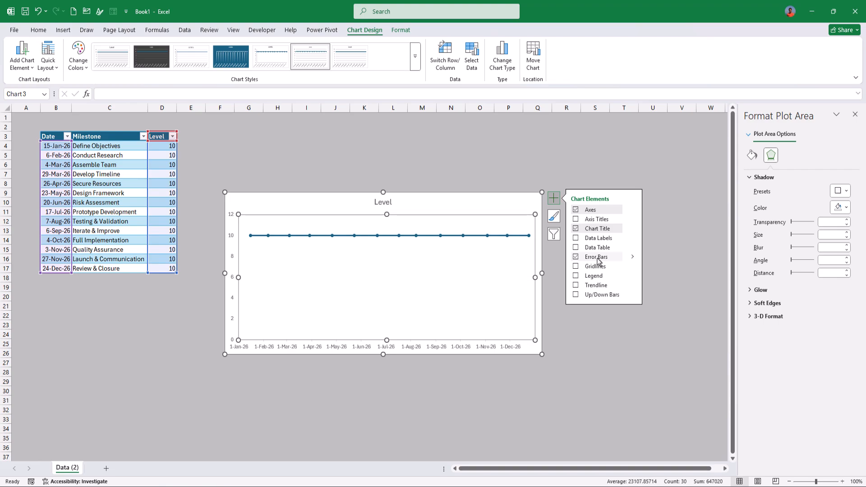
left_click(635, 260)
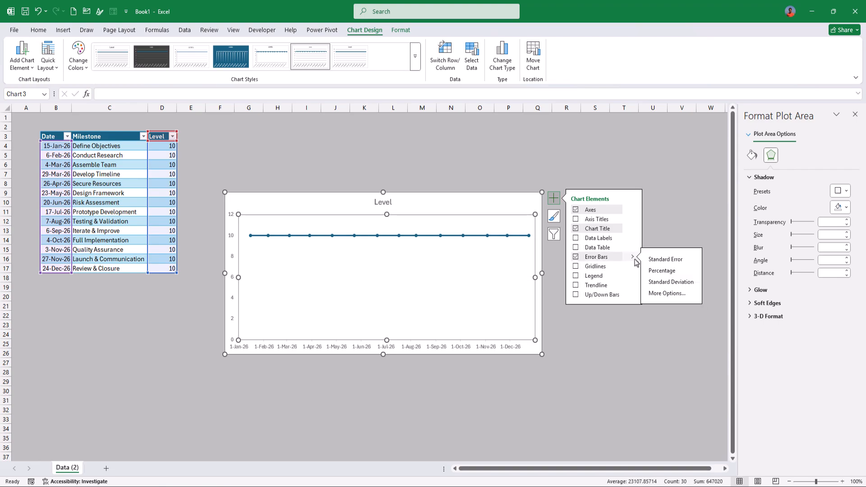
left_click(662, 296)
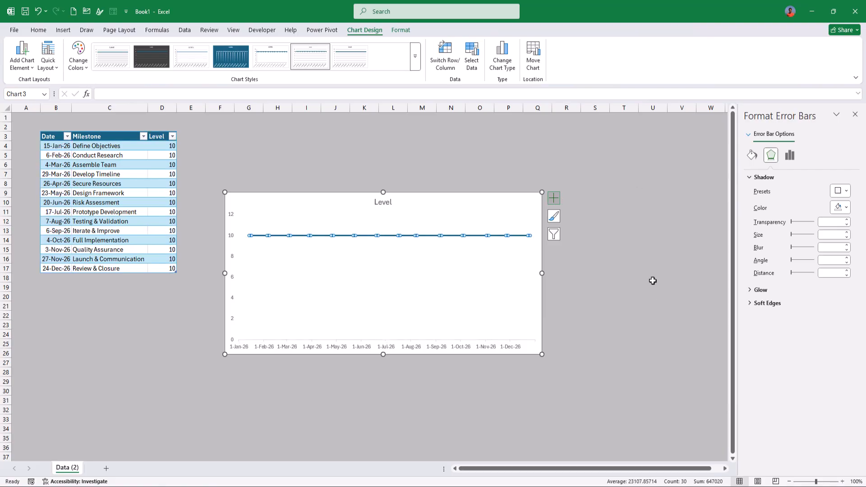
left_click(790, 155)
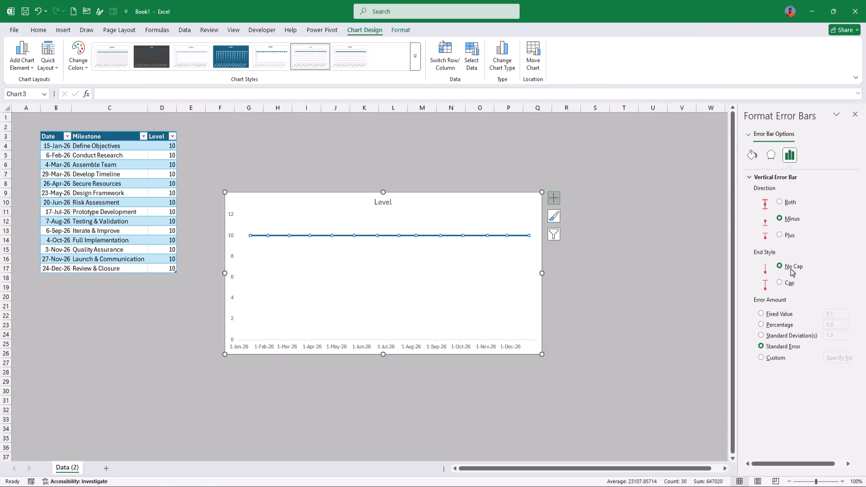
left_click(779, 326)
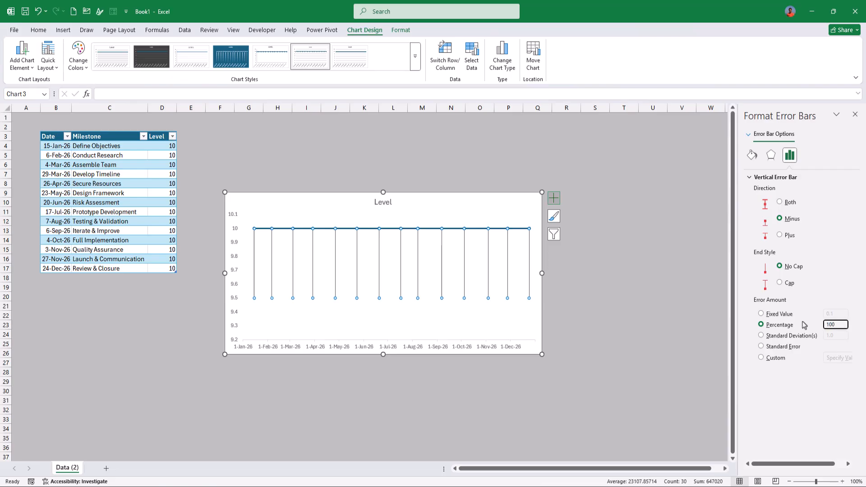
key("Return")
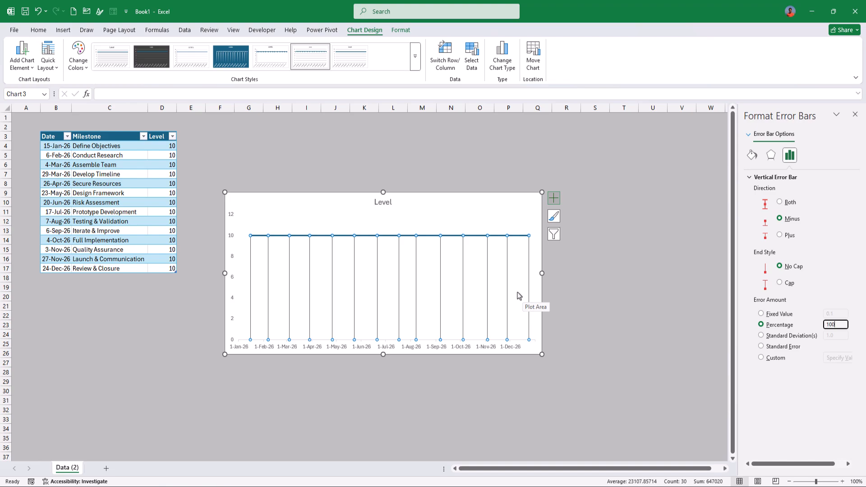
- Set the Level series to no line so that only its markers and error bars are drawn
left_click(475, 239)
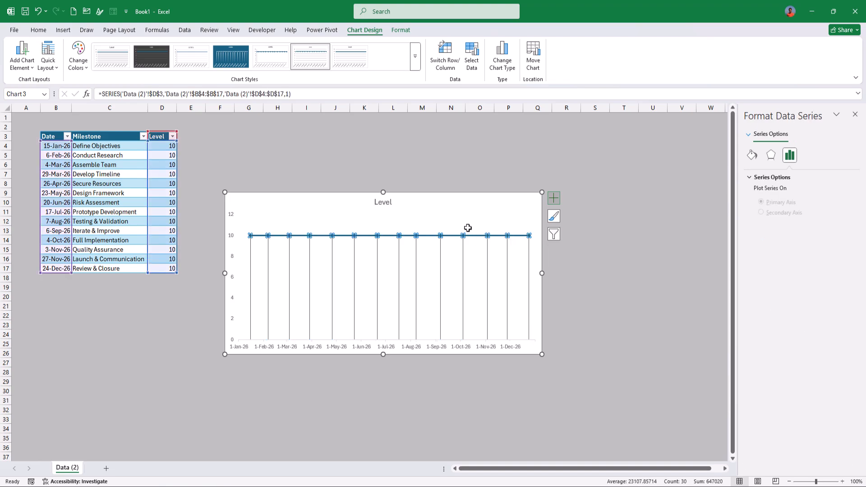
left_click(752, 156)
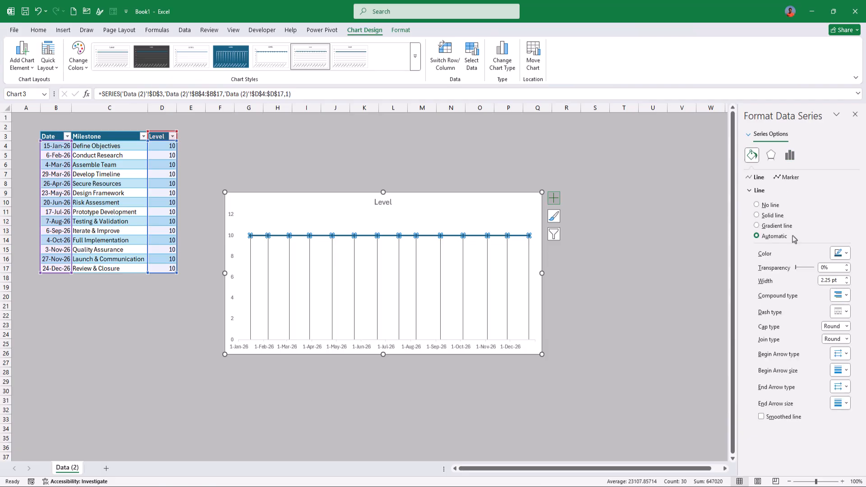
left_click(770, 207)
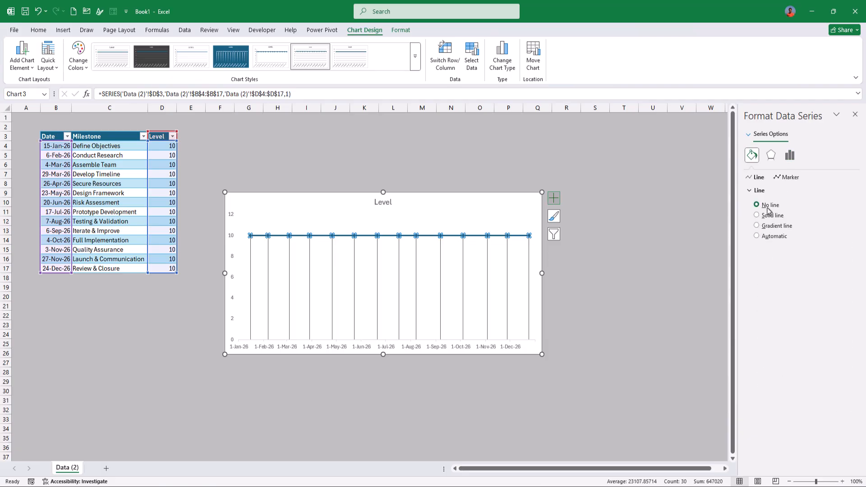
- Give the Level series markers a solid dark blue fill and no border line
left_click(790, 180)
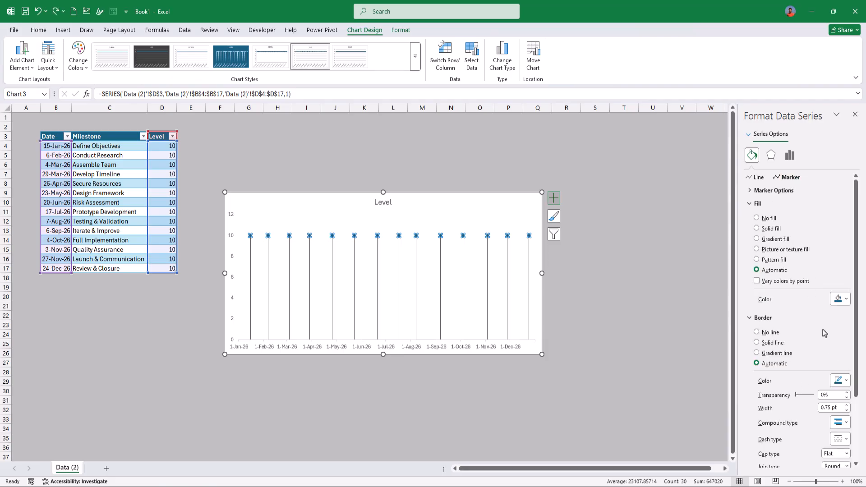
left_click(772, 229)
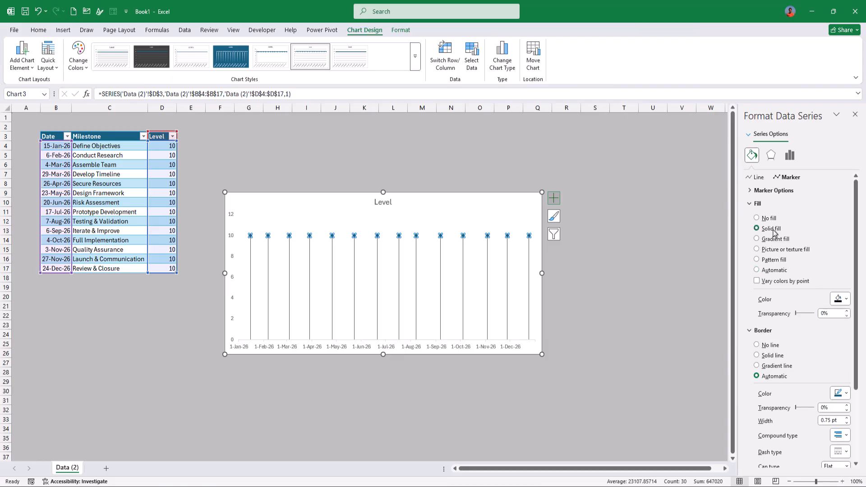
left_click(838, 300)
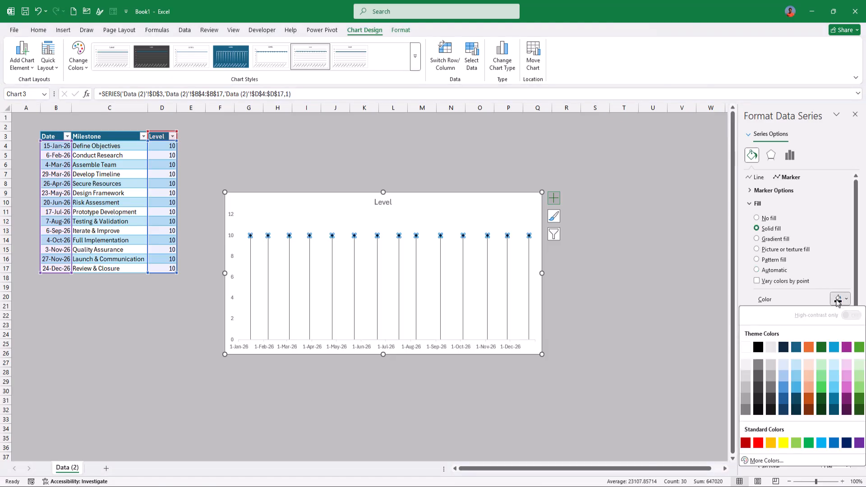
left_click(847, 444)
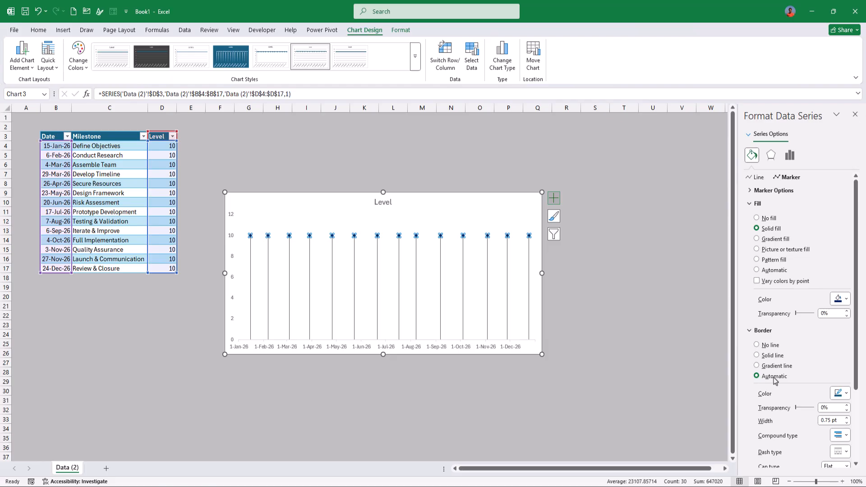
left_click(769, 346)
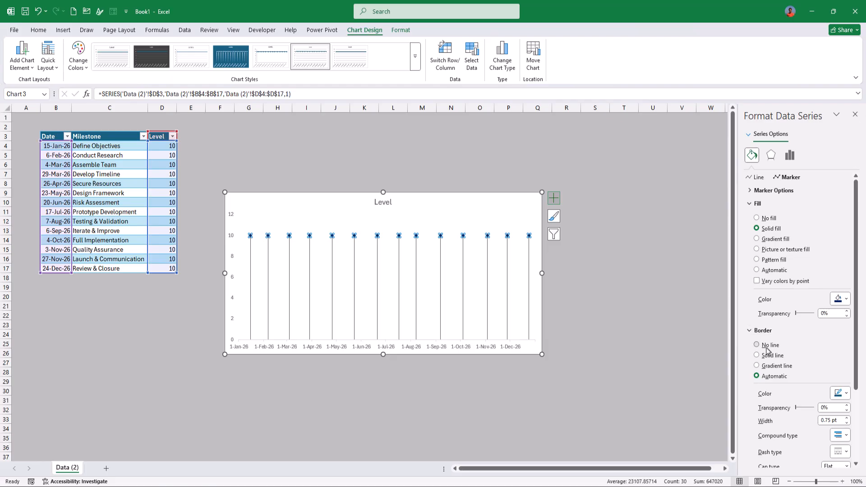
- Set the series markers to the built-in circle type at size 8
left_click(767, 191)
left_click(767, 225)
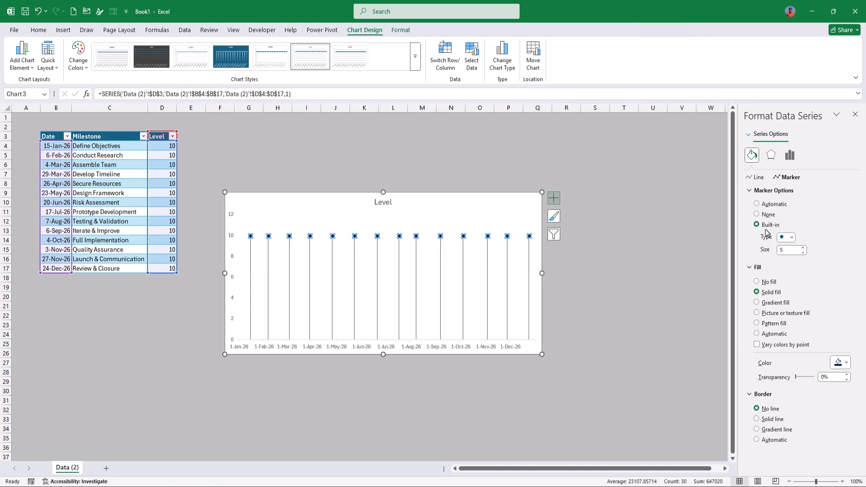
left_click(792, 238)
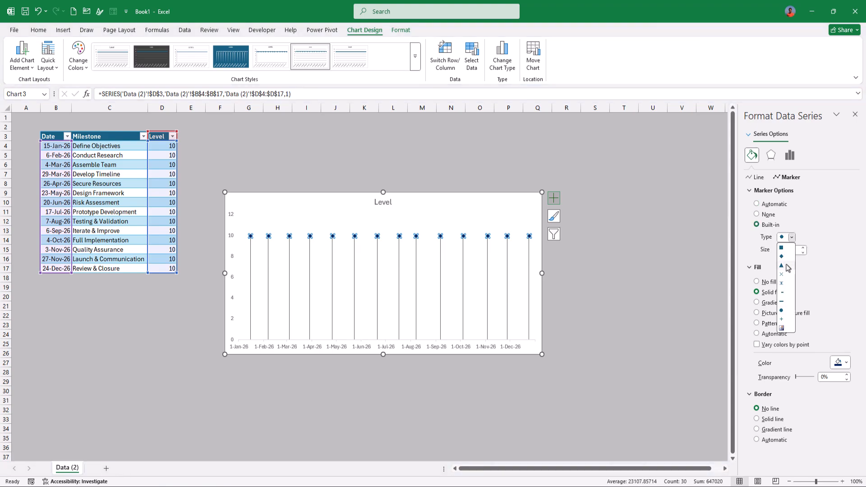
left_click(786, 311)
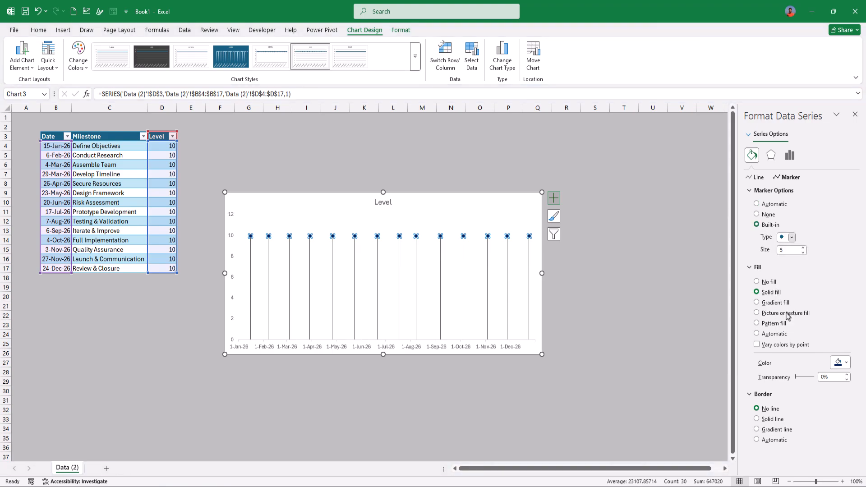
left_click_drag(788, 250, 772, 251)
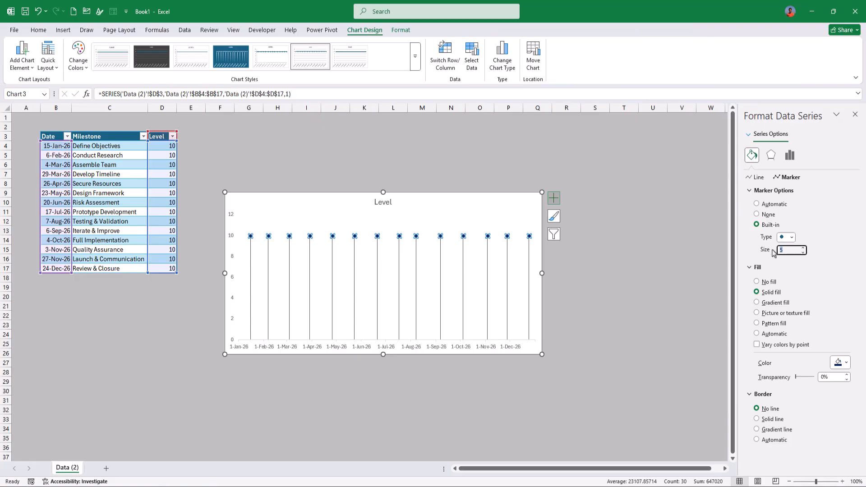
type("8")
key("Return")
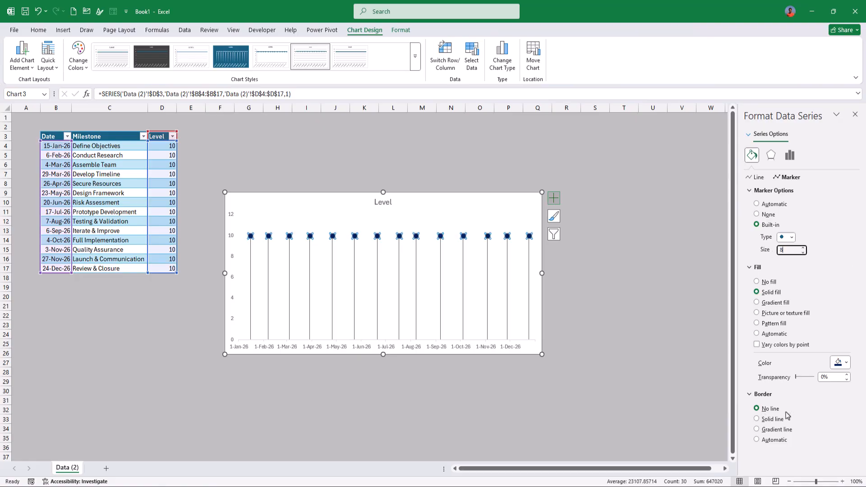
left_click(683, 303)
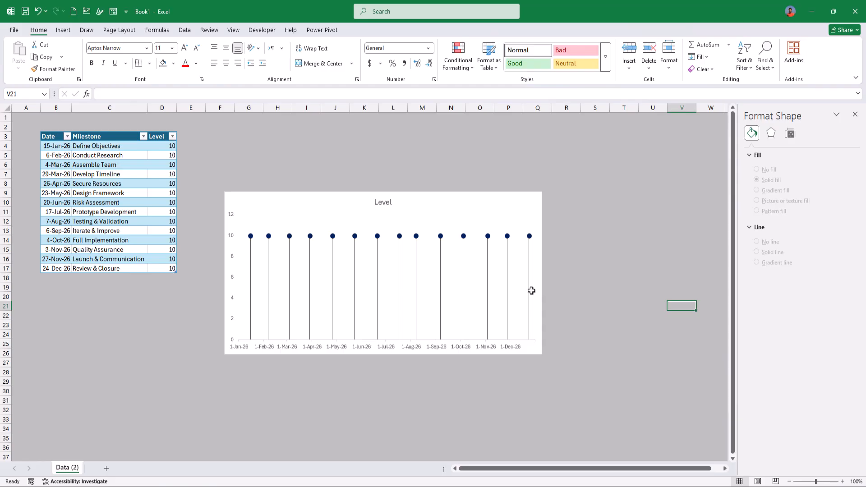
- Change the Level value of the Assemble Team milestone in cell D6 to -25
left_click(163, 166)
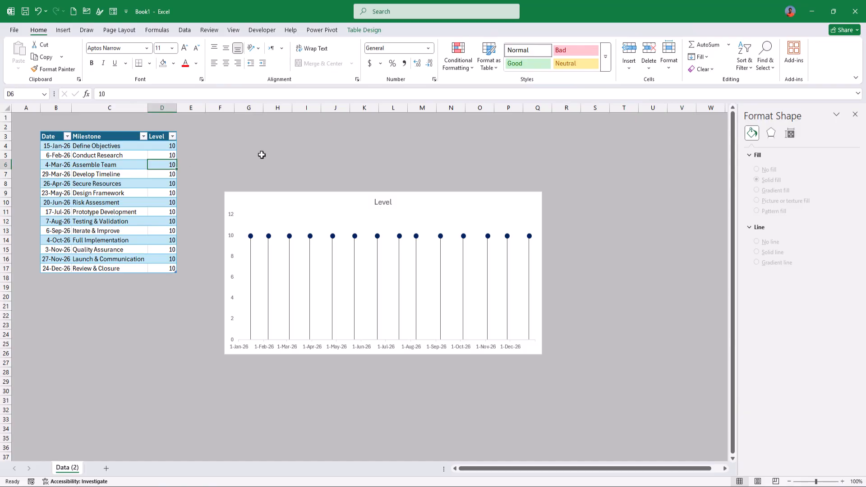
type("-")
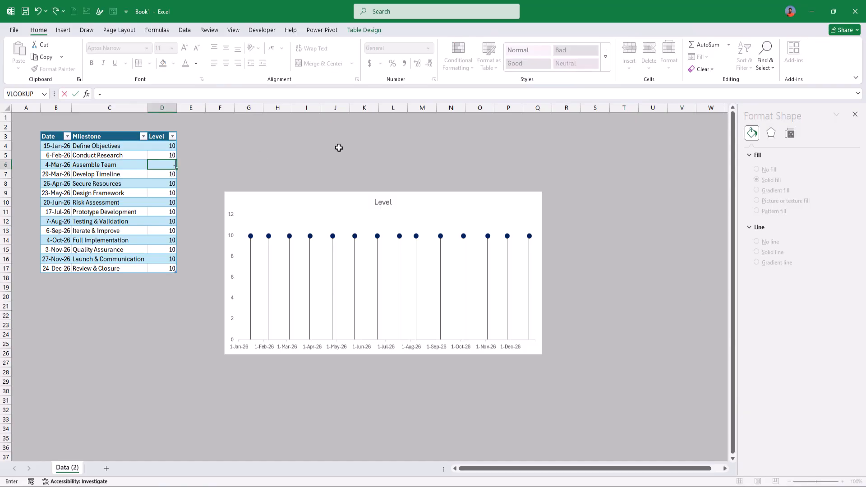
type("25")
key("Return")
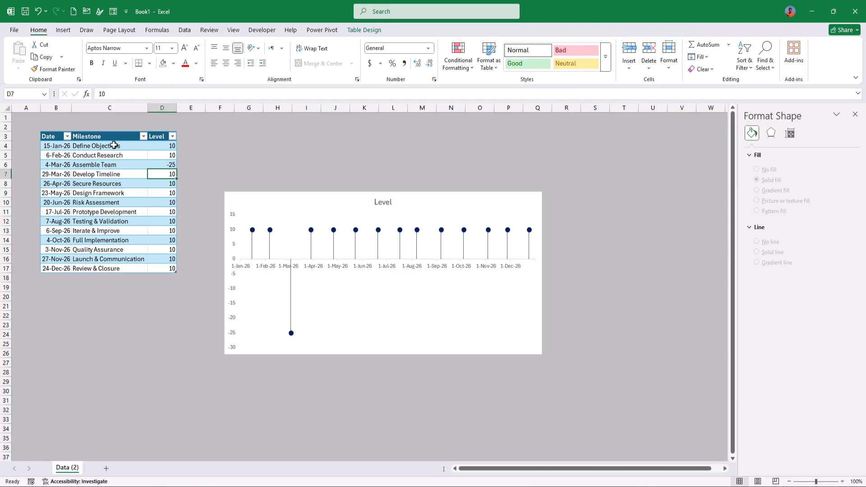
- Enter the formula =CHOOSE(MOD(ROW(),4)+1,10,-10,15,-30) as the Level value of the Define Objectives milestone in cell D4
left_click(161, 146)
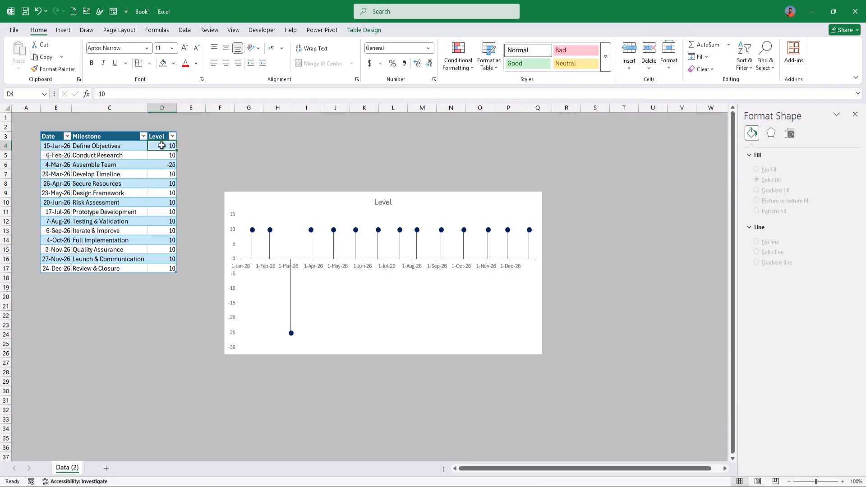
type("=")
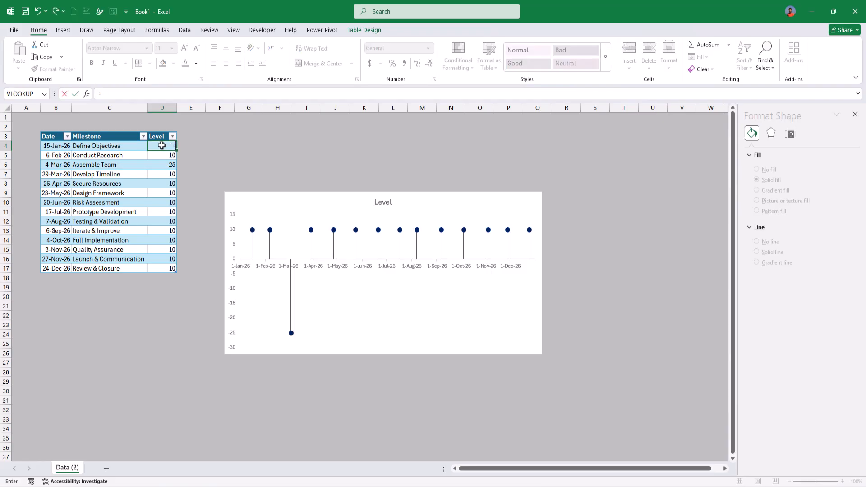
type("cho")
key("Tab")
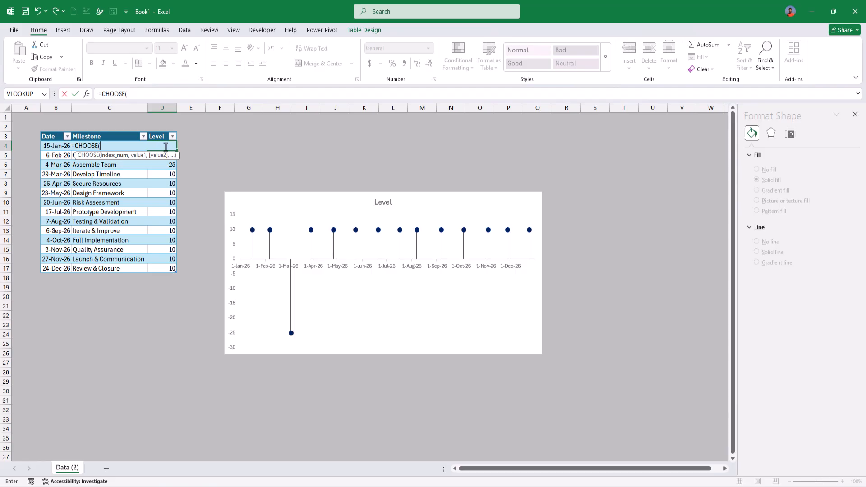
type("mod")
key("BackSpace")
key("BackSpace")
key("BackSpace")
type("mod")
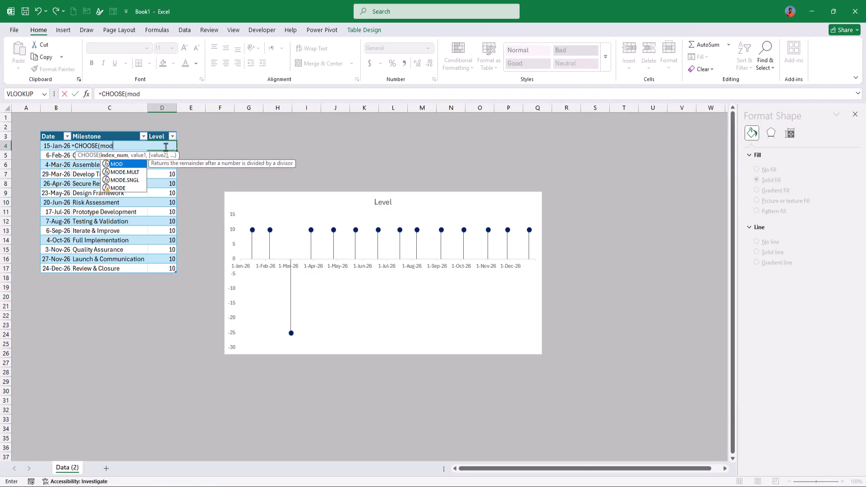
key("Tab")
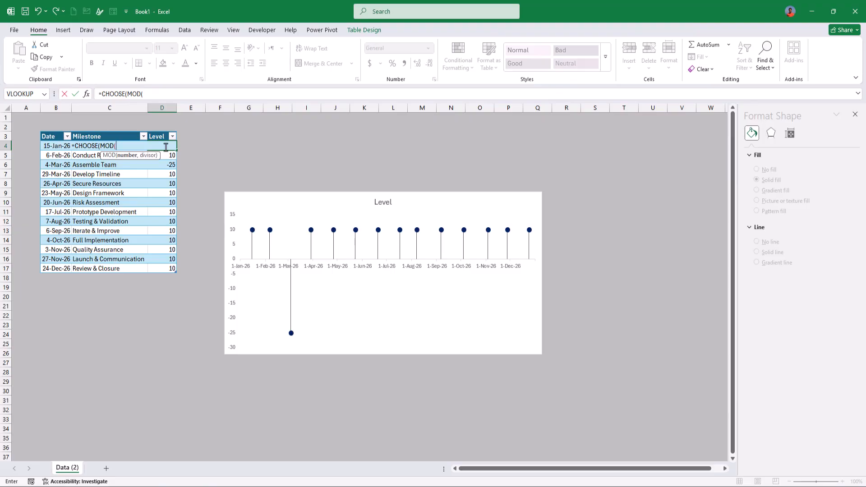
type("row")
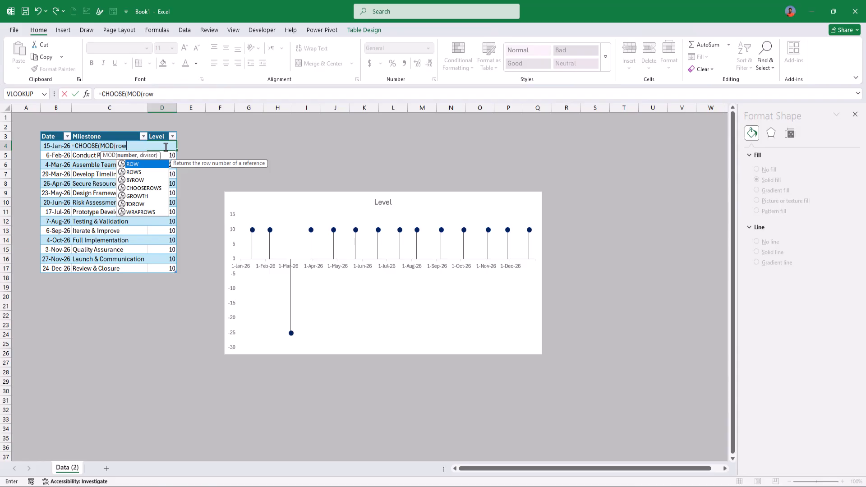
key("Tab")
type(")")
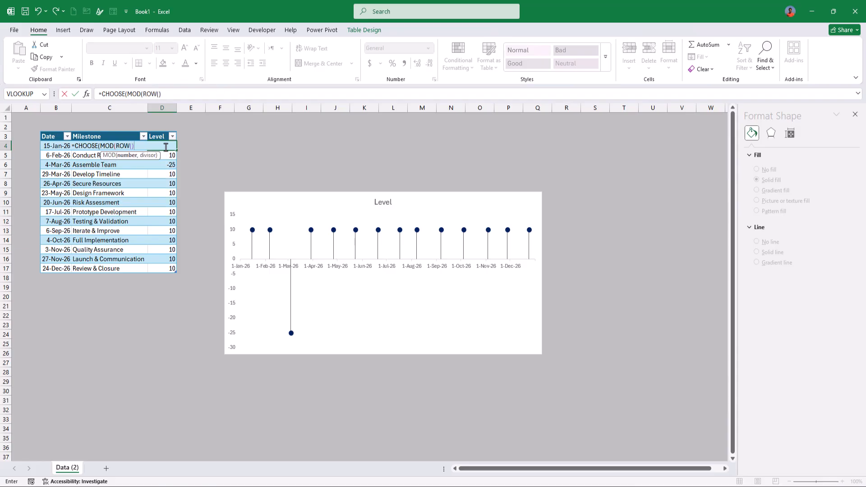
type(",")
type("4)")
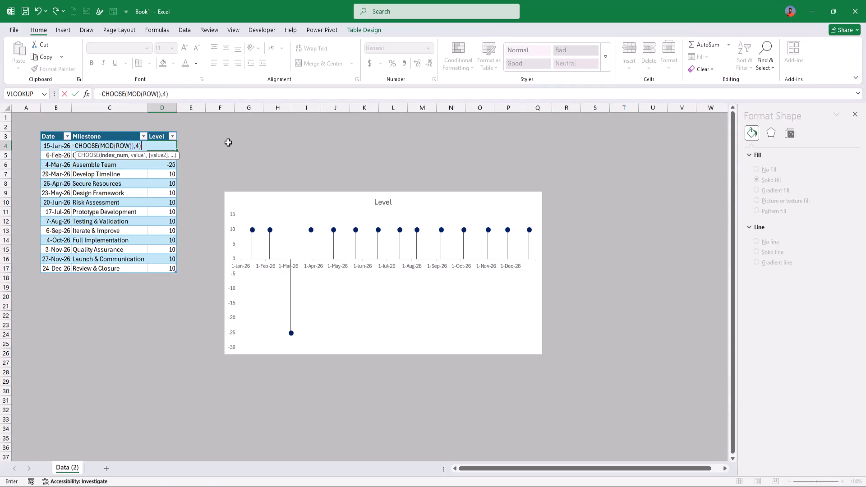
type("+1,")
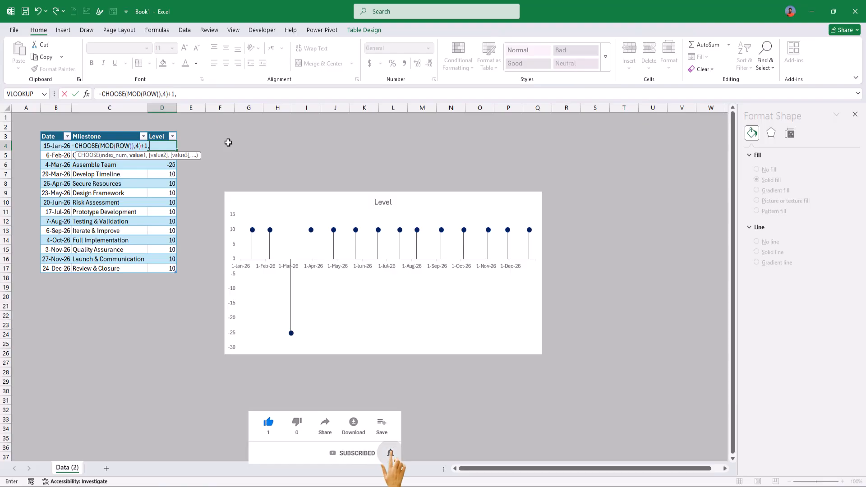
type("1")
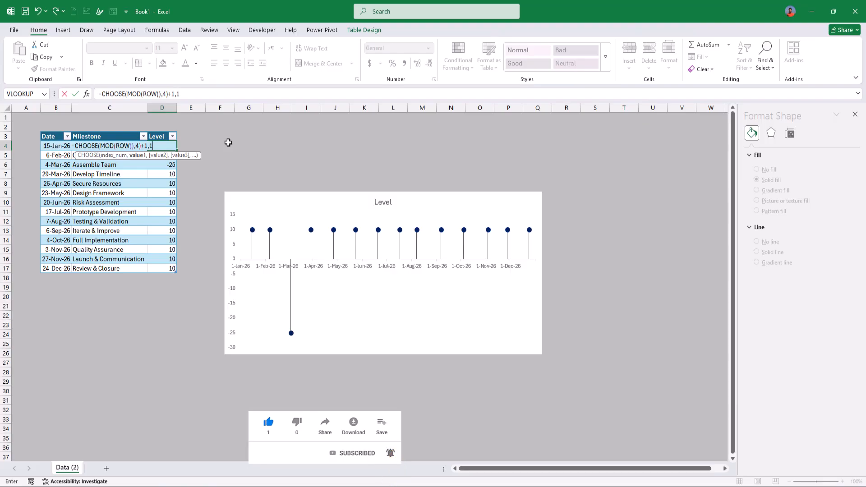
type("0,-")
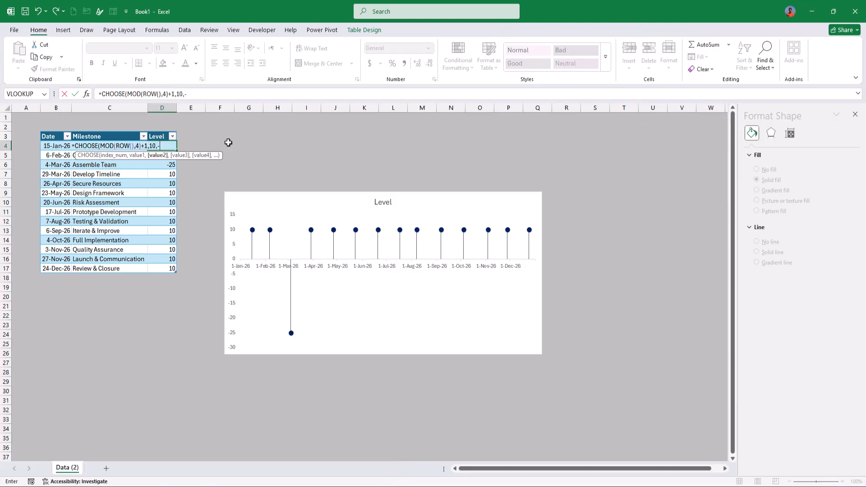
type("10,")
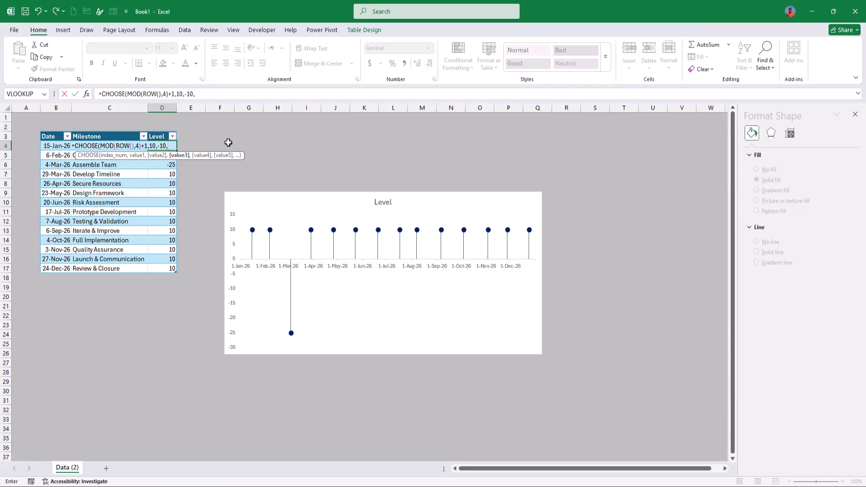
type("15,")
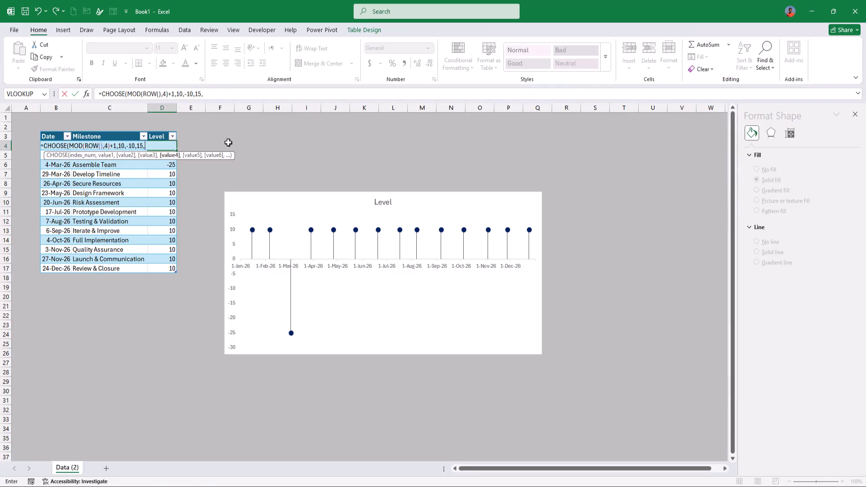
type("-30")
key("Return")
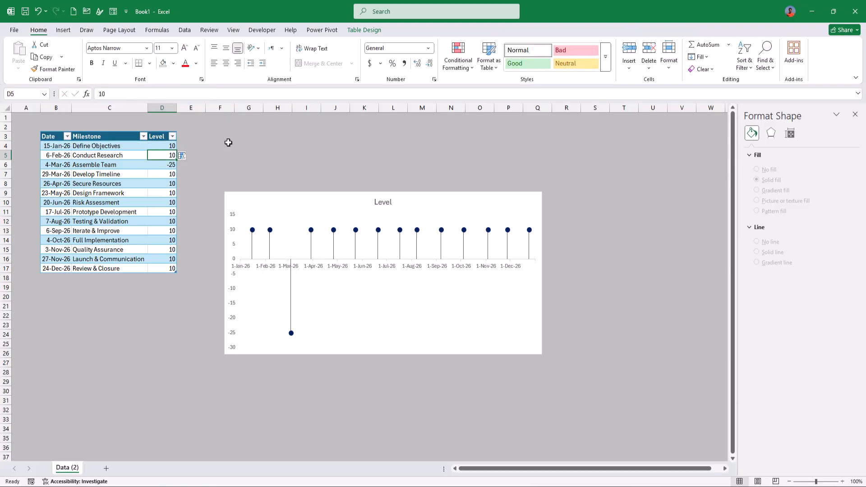
- Fill the Level formula from cell D4 down through the last milestone row, D17
left_click(163, 147)
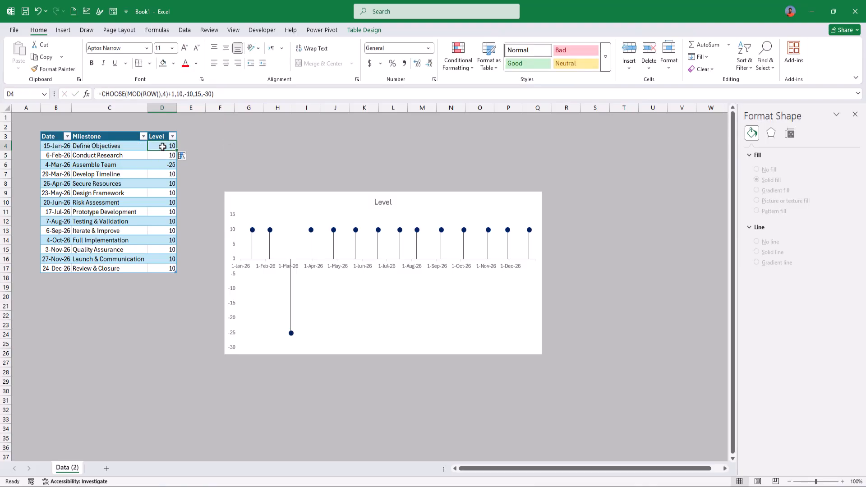
key("ctrl+shift+Down")
key("ctrl+d")
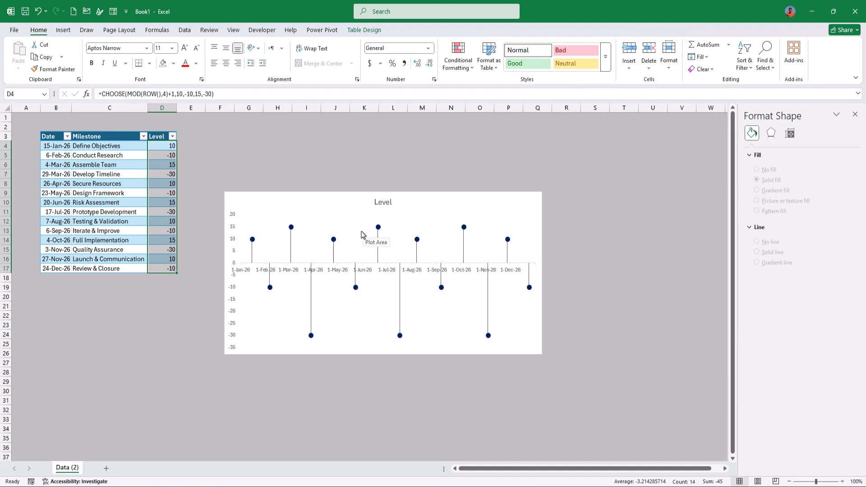
- Delete the chart's vertical axis and widen the chart so its right edge reaches column U
left_click(237, 220)
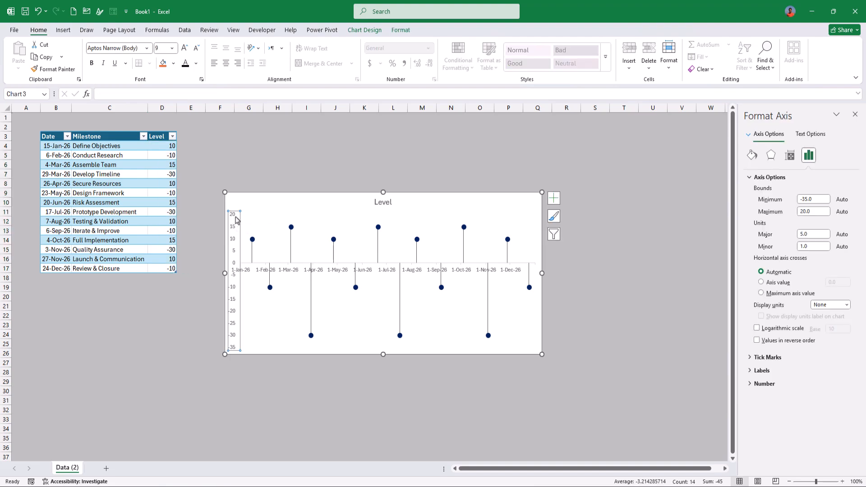
key("Delete")
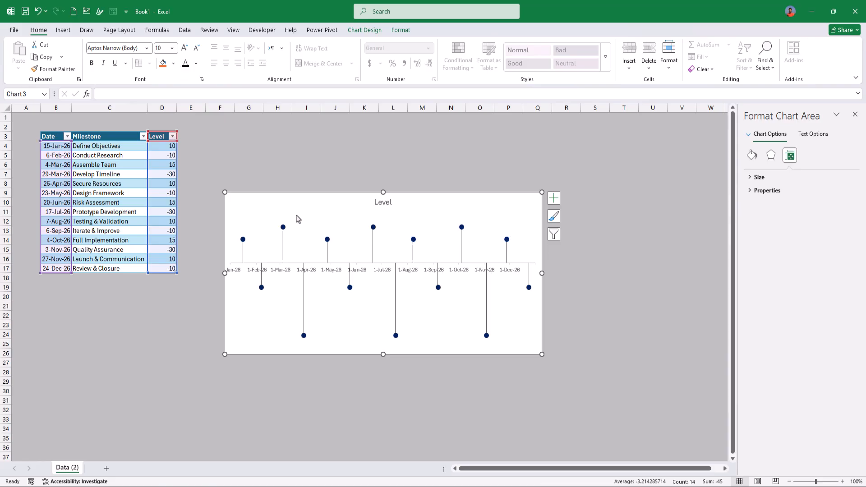
left_click_drag(542, 272, 659, 276)
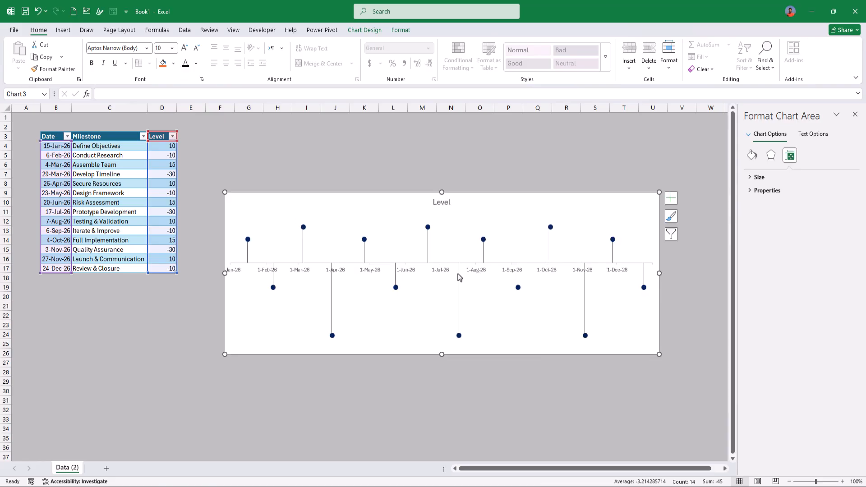
- Set the label position of the chart's horizontal date axis to None
left_click(377, 277)
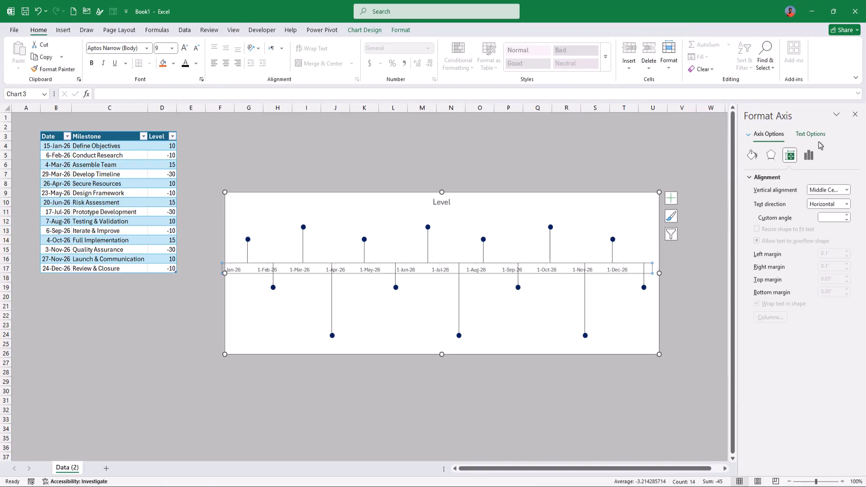
left_click(809, 156)
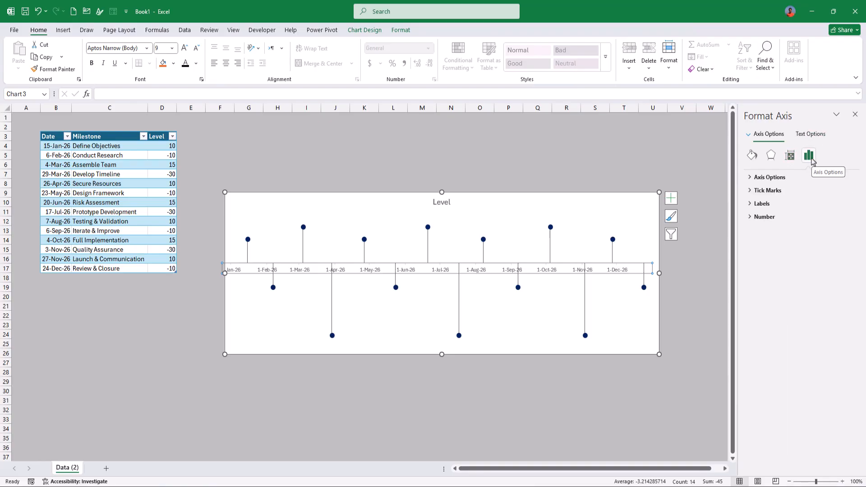
left_click(760, 192)
left_click(818, 213)
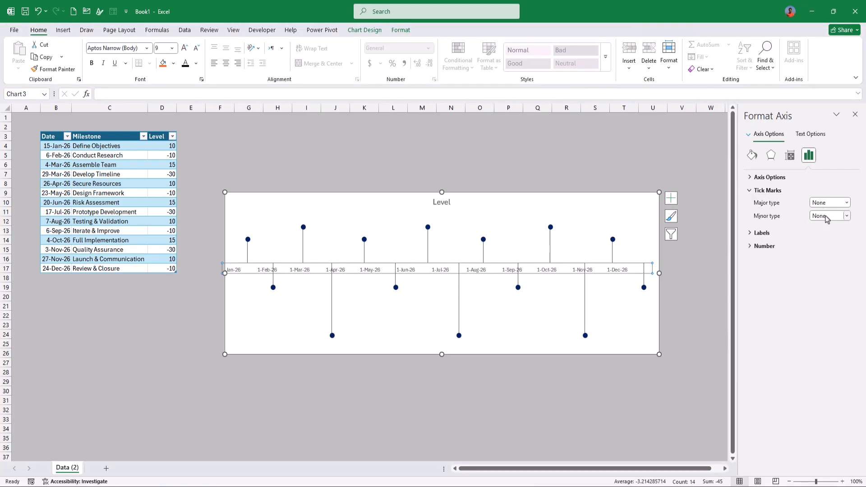
left_click(787, 179)
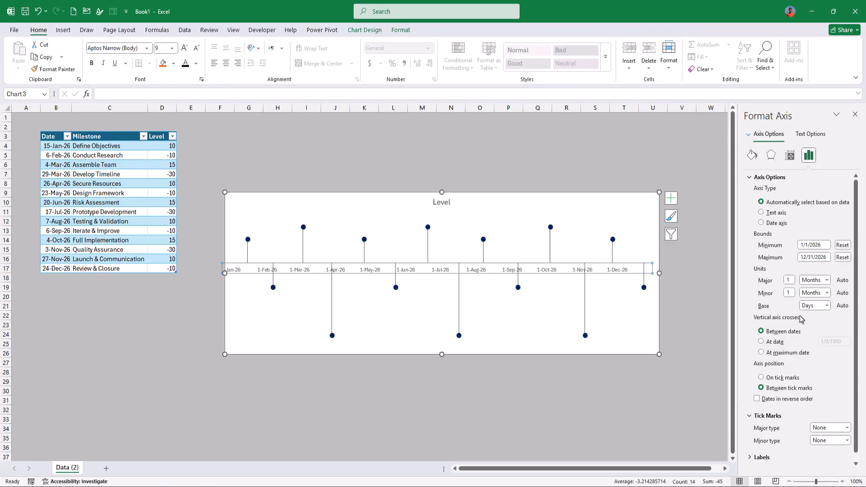
scroll(801, 319, "down", 1)
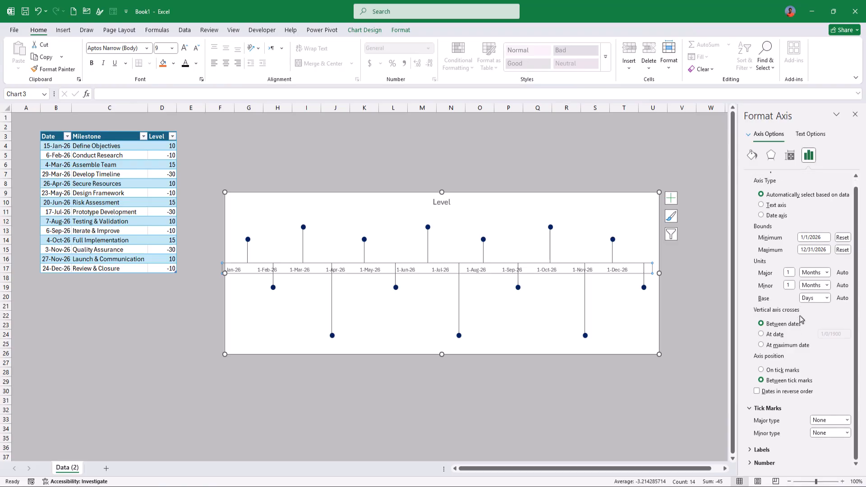
left_click(767, 449)
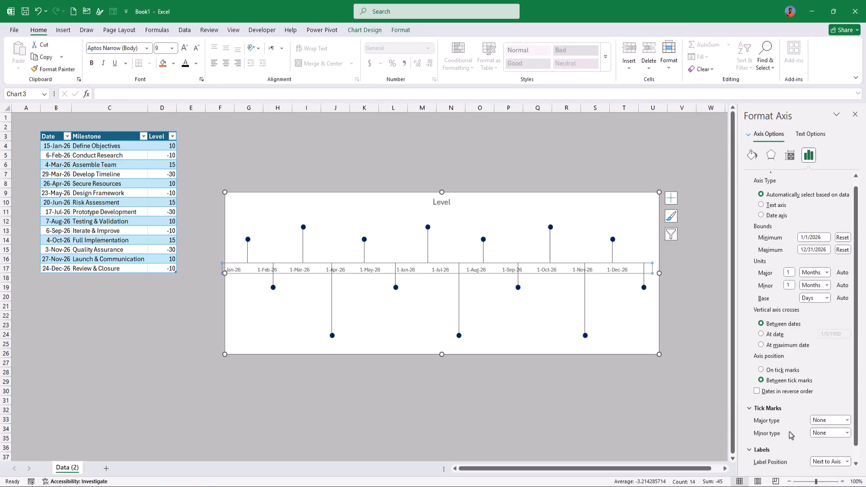
scroll(791, 435, "down", 2)
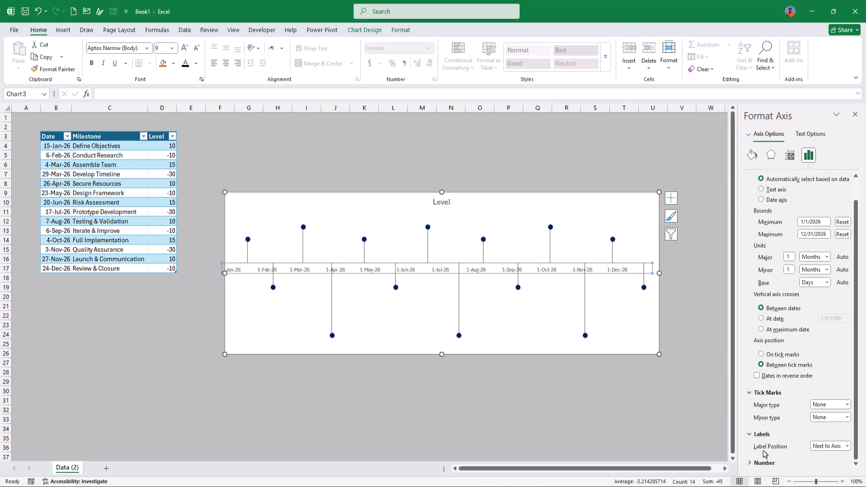
left_click(830, 448)
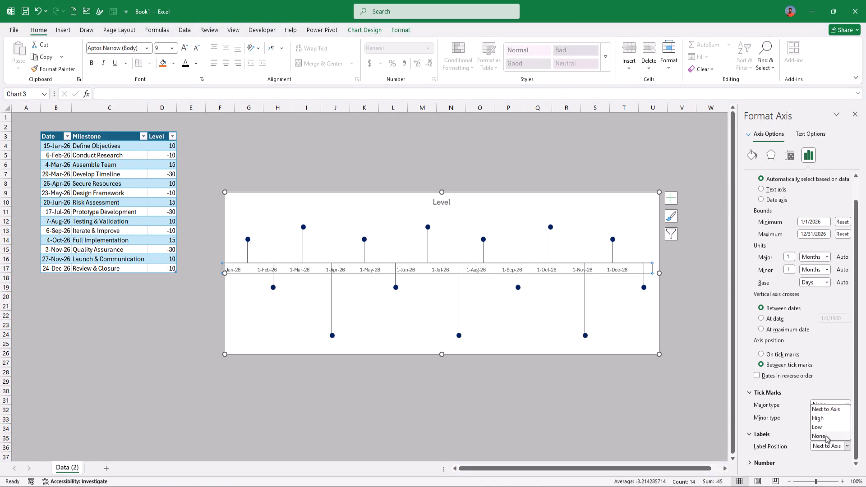
left_click(828, 436)
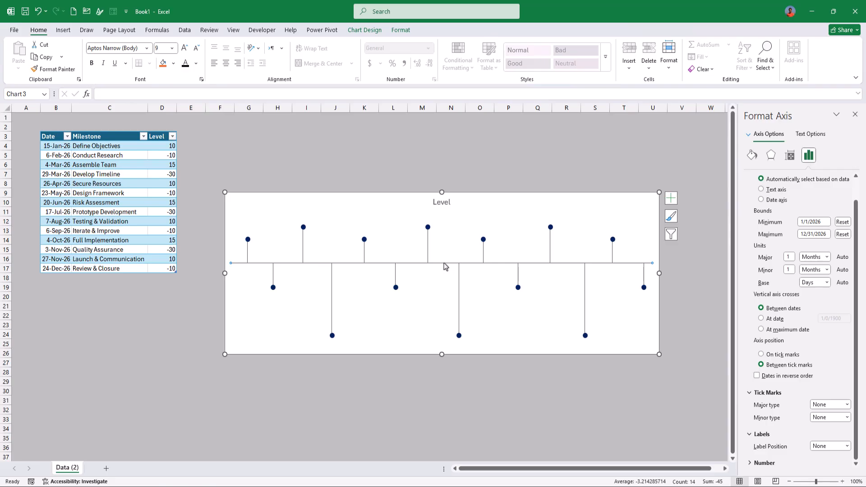
- Format the horizontal axis as a solid dark blue line, 4 pt wide, with an oval begin arrow
left_click(753, 157)
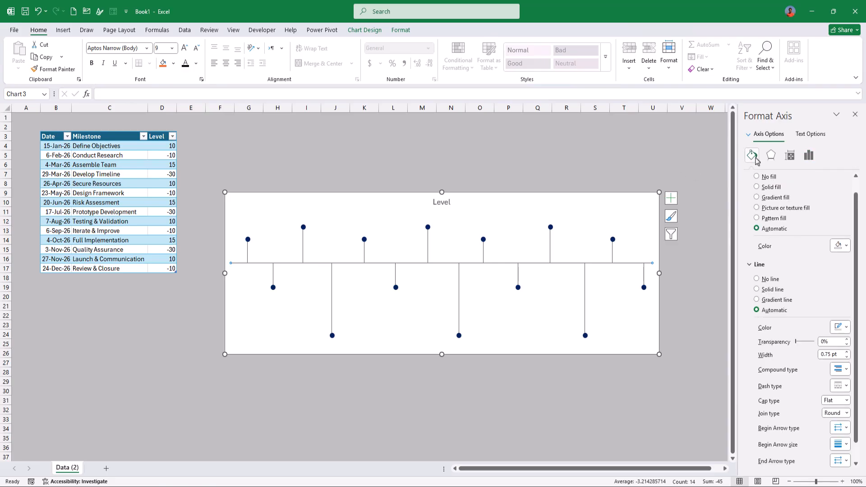
left_click(765, 291)
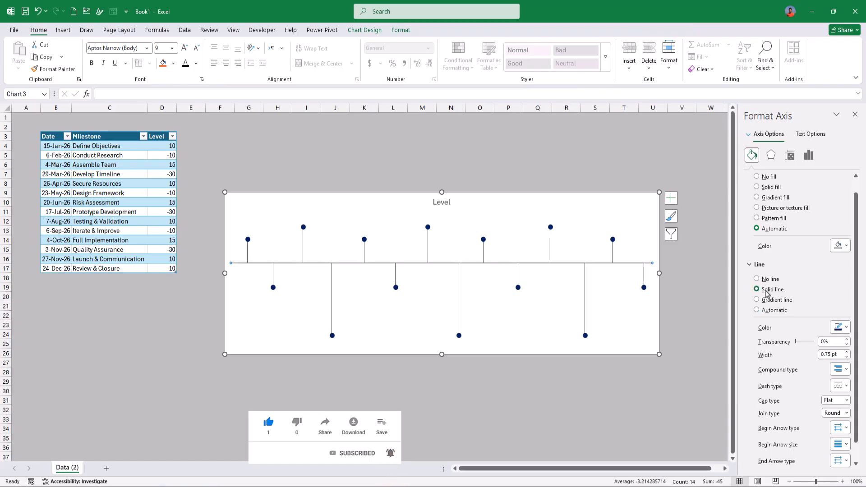
left_click(840, 328)
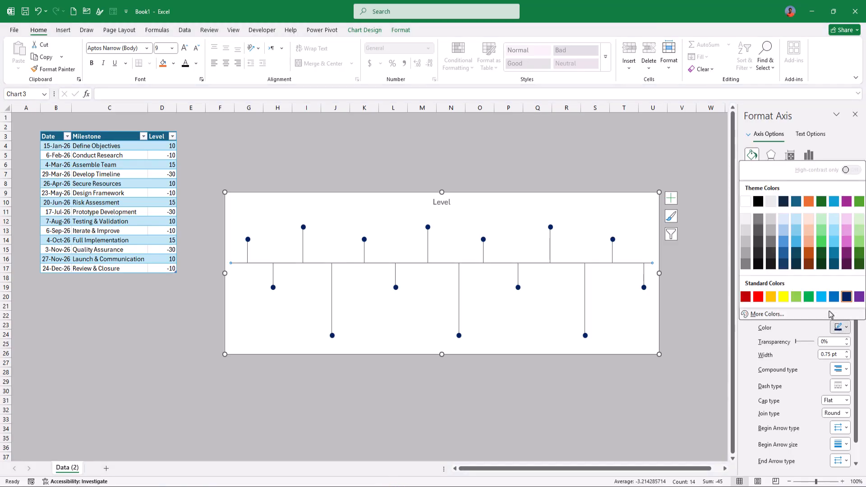
left_click(846, 297)
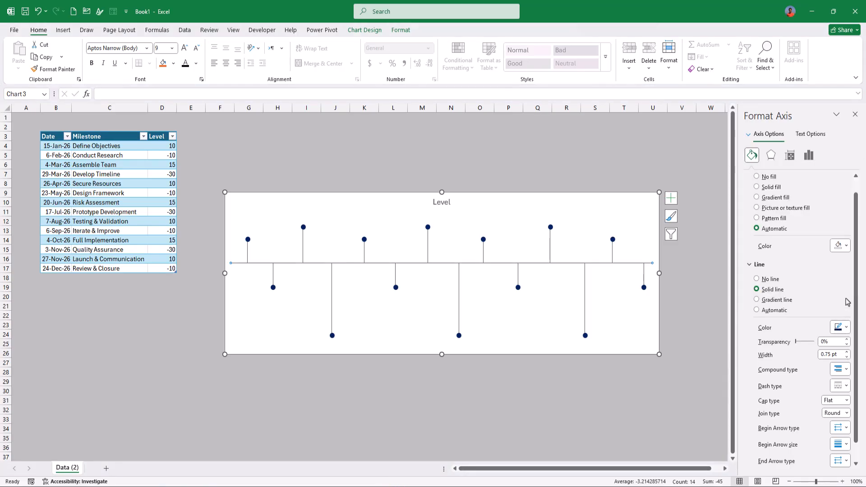
triple_click(838, 356)
type("4")
key("Return")
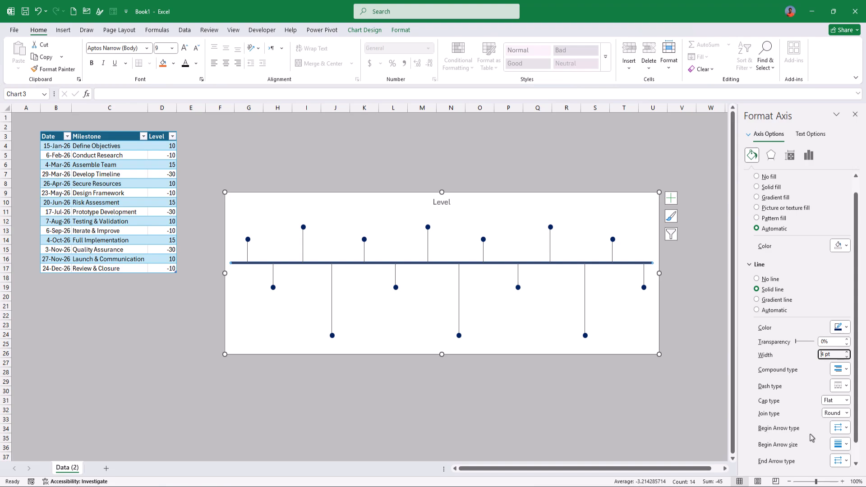
left_click(839, 430)
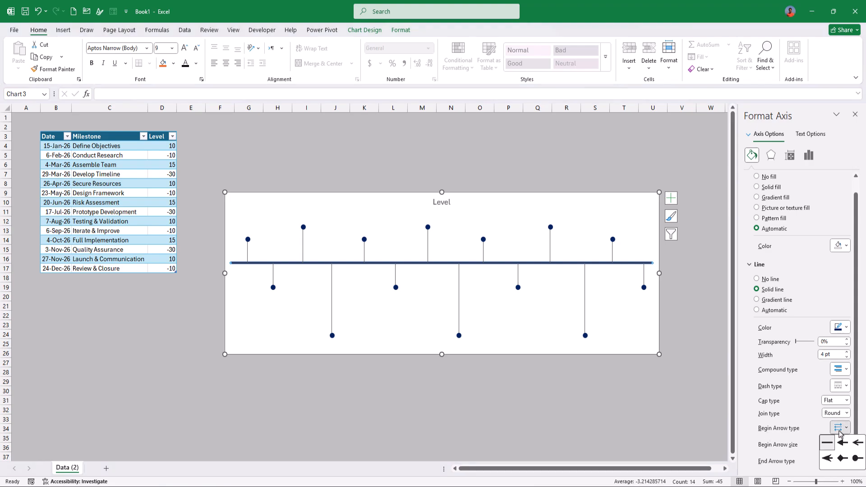
left_click(856, 460)
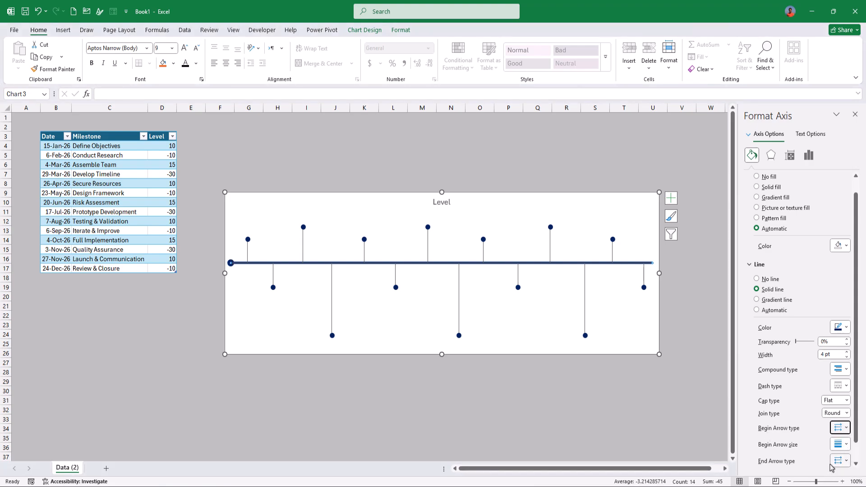
- Give the horizontal axis line a Stealth end arrow and an outer bottom-offset shadow in light gray
left_click(840, 461)
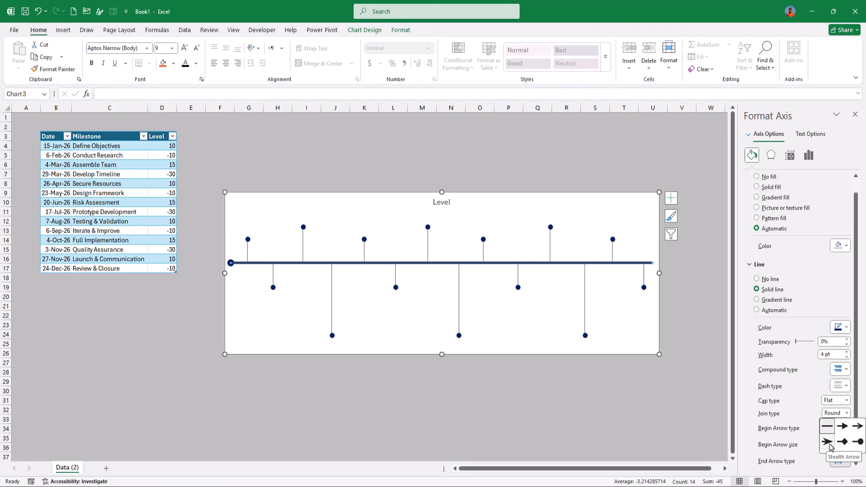
left_click(828, 442)
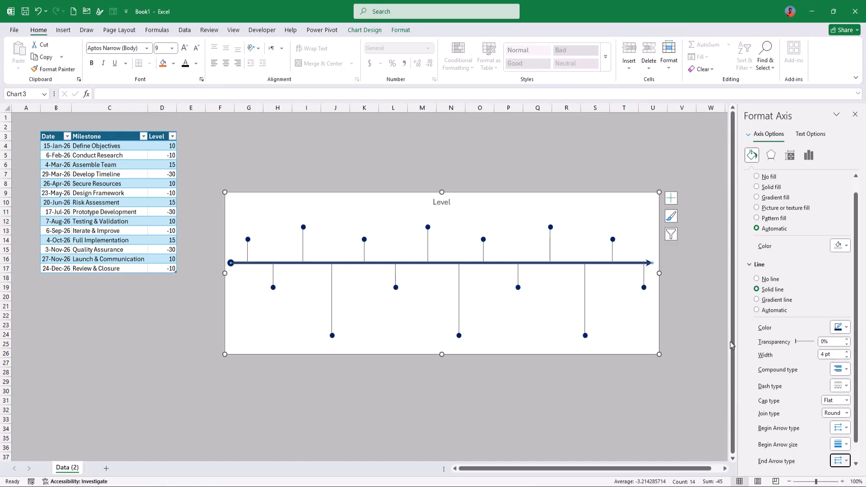
left_click(771, 155)
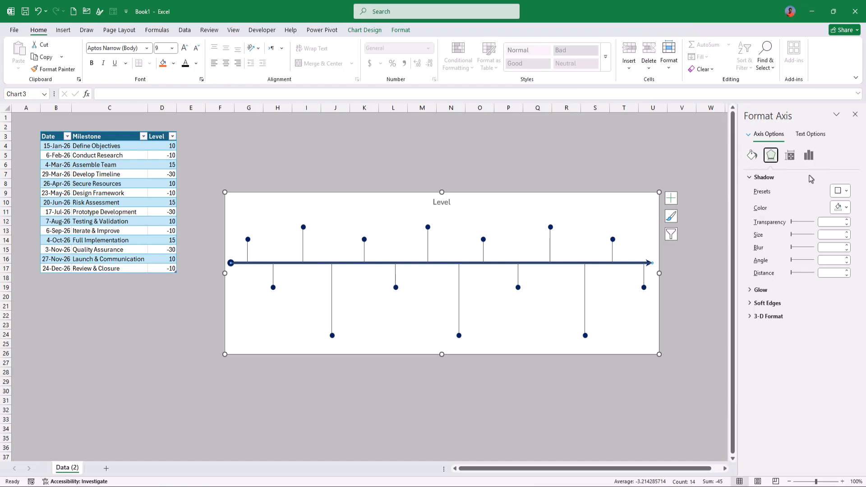
left_click(840, 191)
left_click(825, 267)
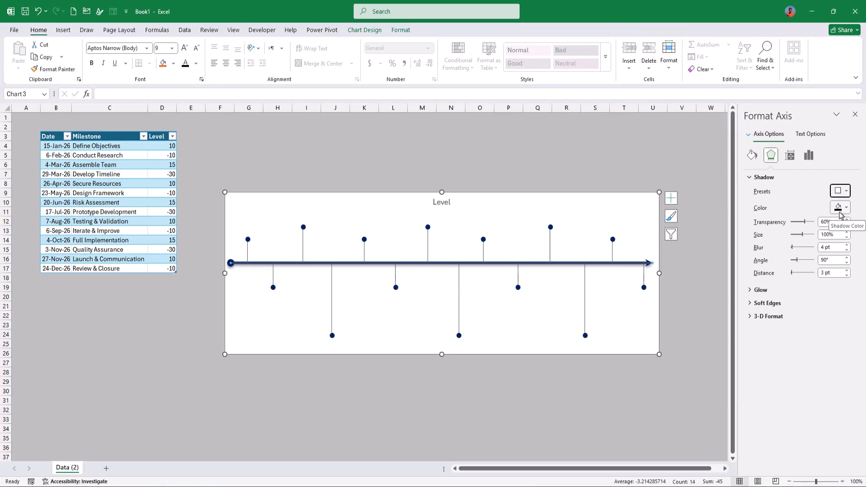
left_click(840, 208)
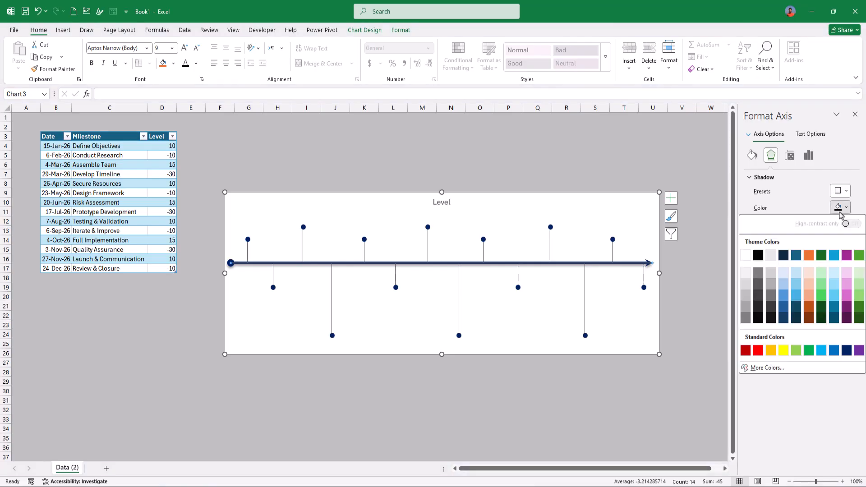
left_click(745, 298)
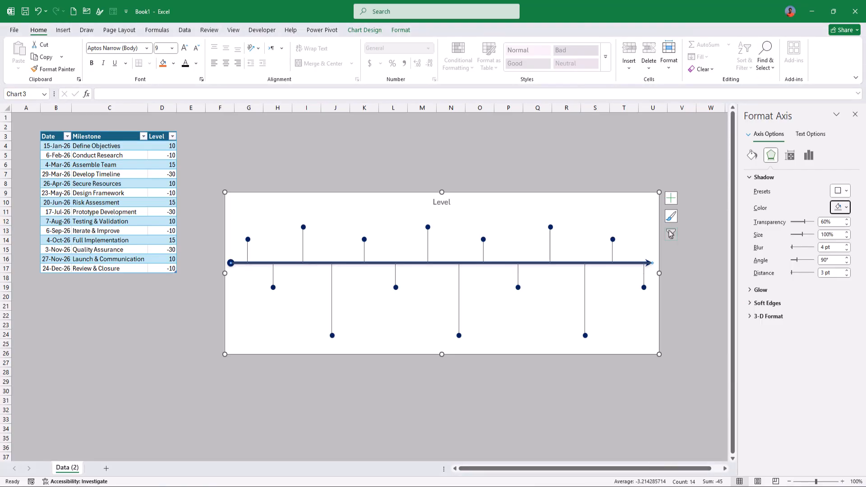
- Apply the outer bottom-offset shadow preset to the Level series markers and color the shadow light gray
left_click(612, 240)
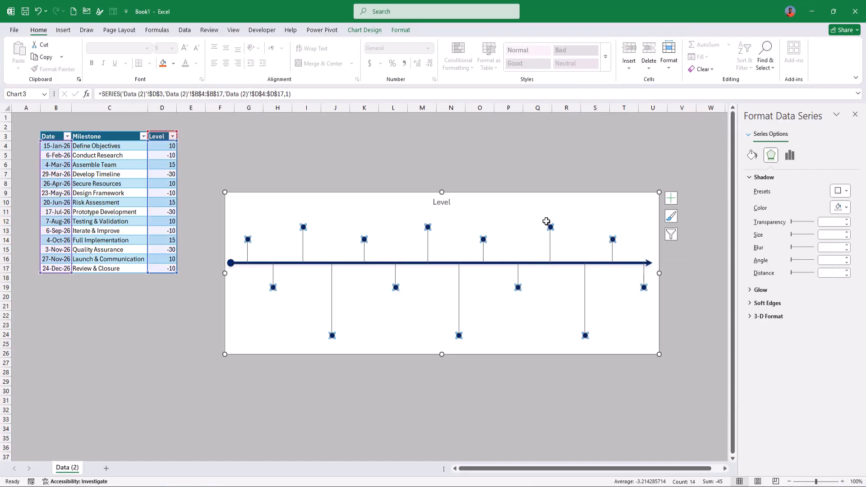
left_click(841, 190)
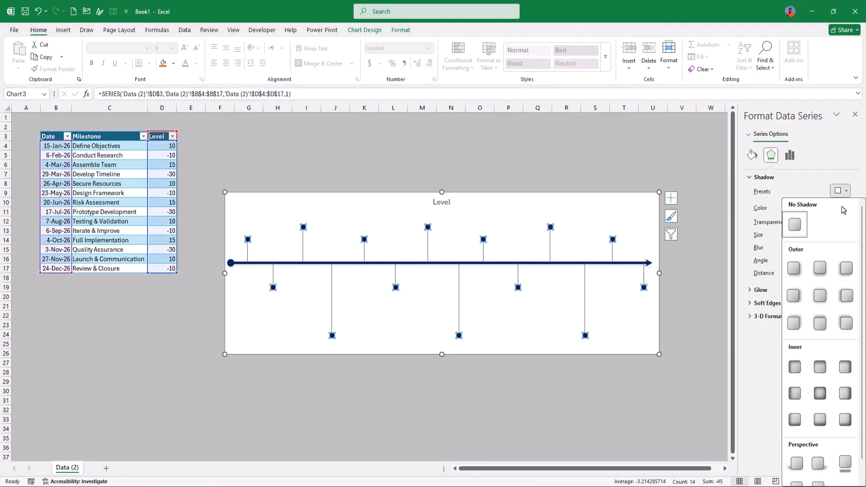
left_click(821, 274)
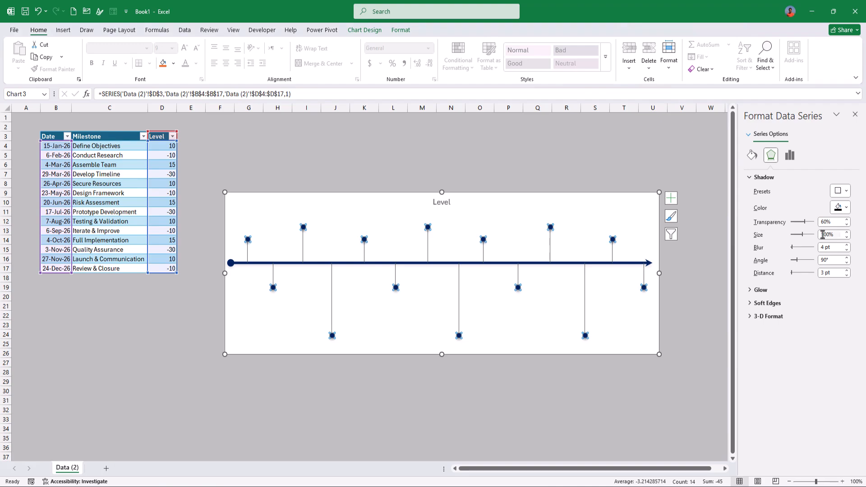
left_click(847, 208)
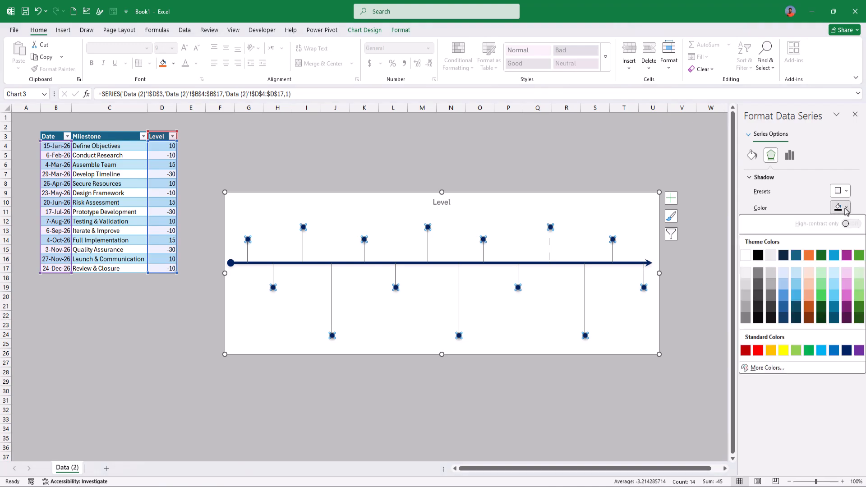
left_click(746, 293)
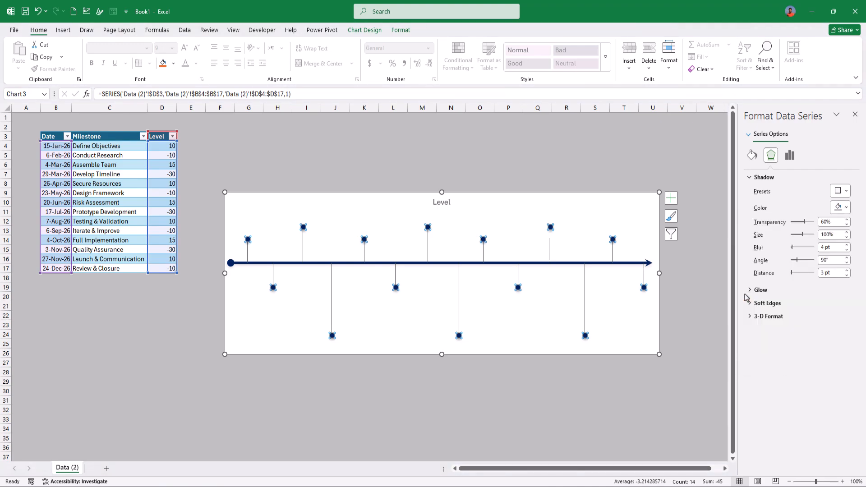
left_click(686, 273)
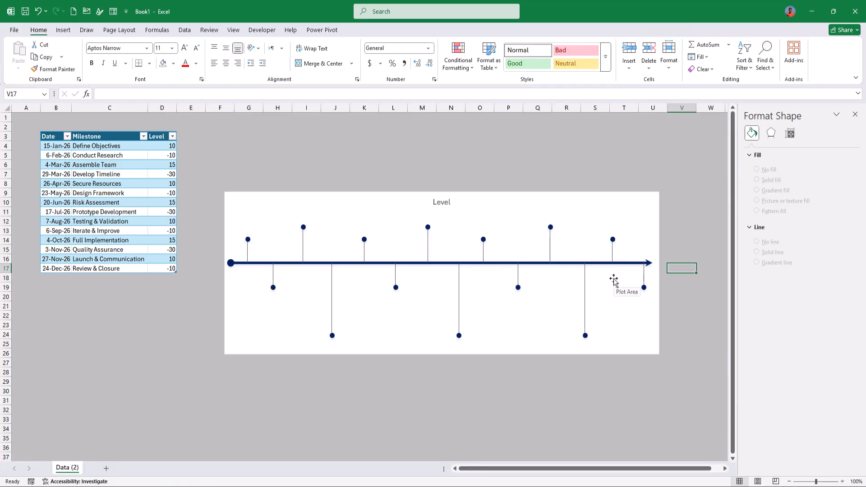
- Add data labels to the chart and have them show the category name instead of the value
left_click(552, 236)
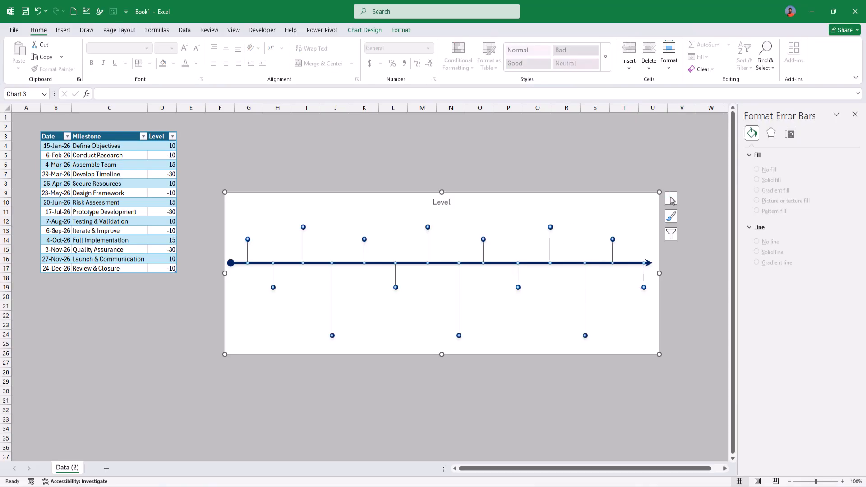
left_click(671, 199)
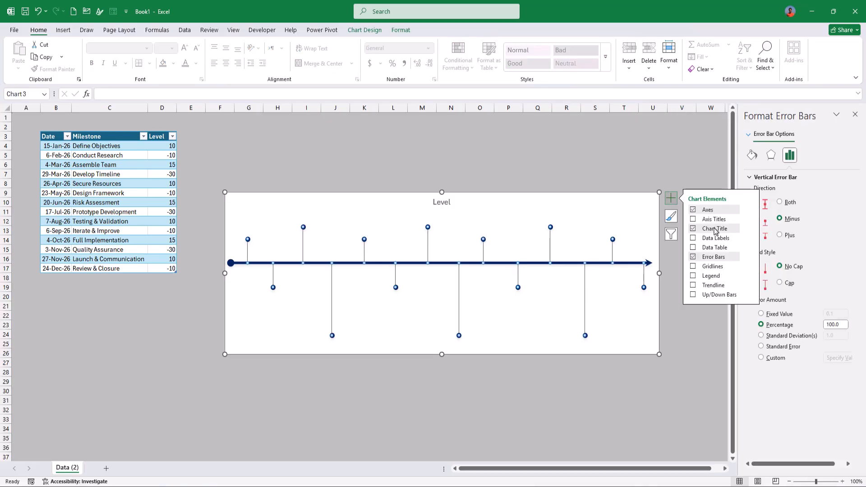
left_click(693, 238)
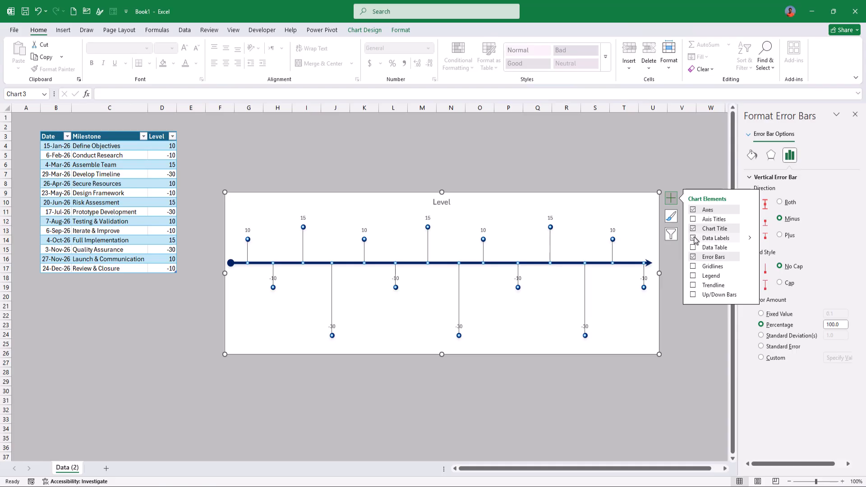
left_click(612, 230)
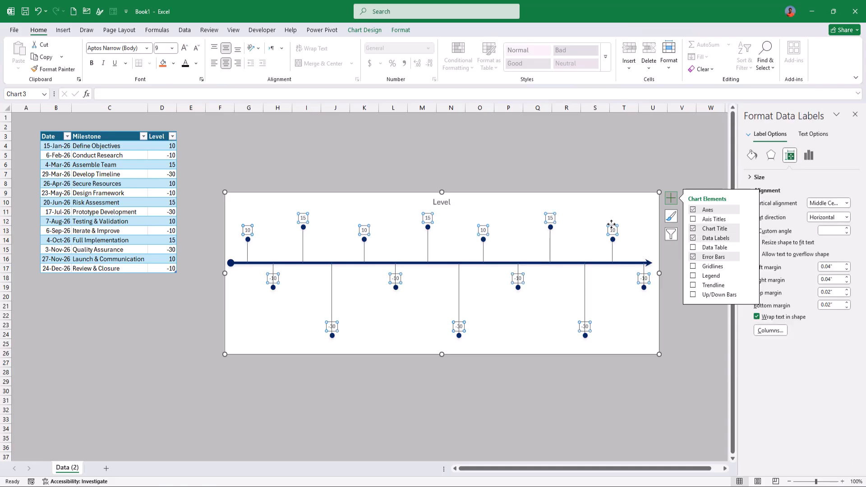
left_click(773, 150)
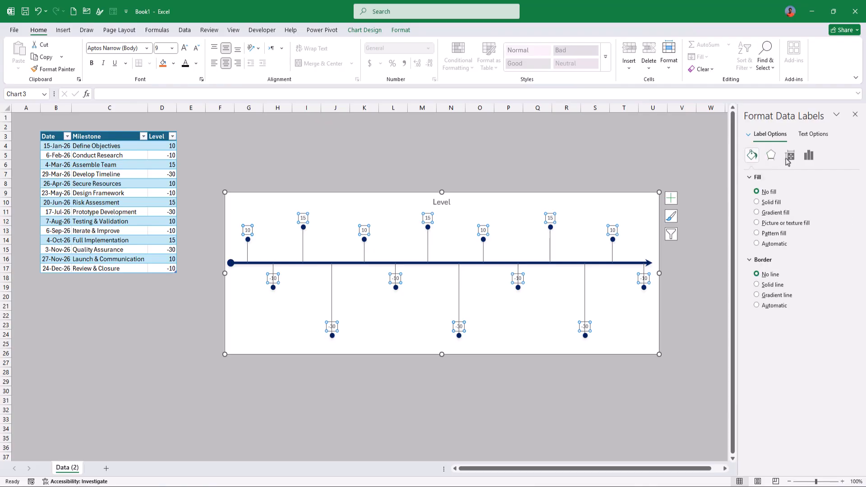
left_click(810, 156)
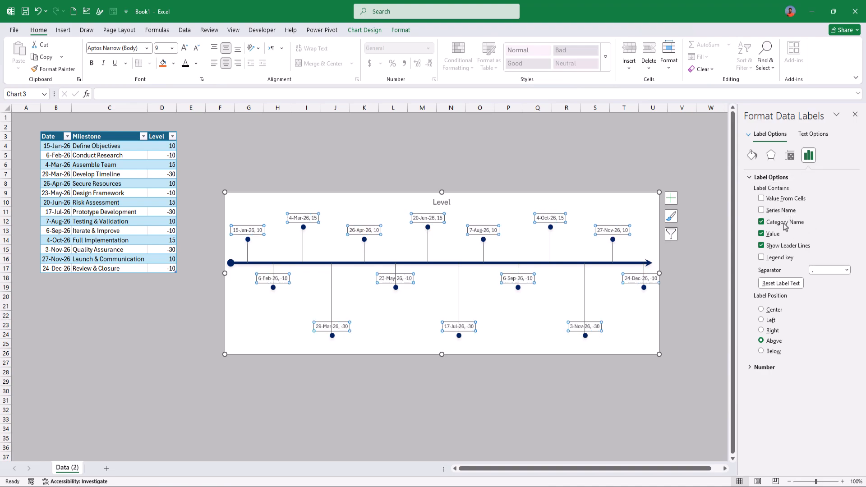
left_click(773, 234)
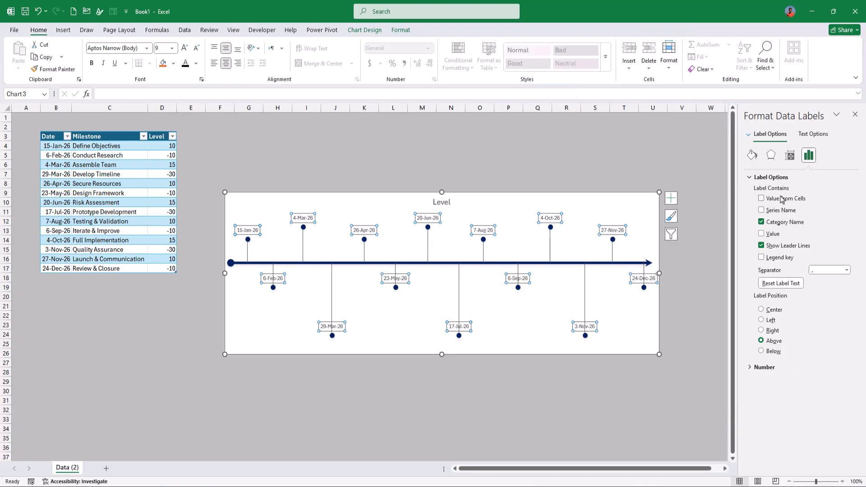
- Add the milestone names in C4:C17 to the data labels as values from cells
left_click(782, 200)
left_click_drag(542, 302, 501, 144)
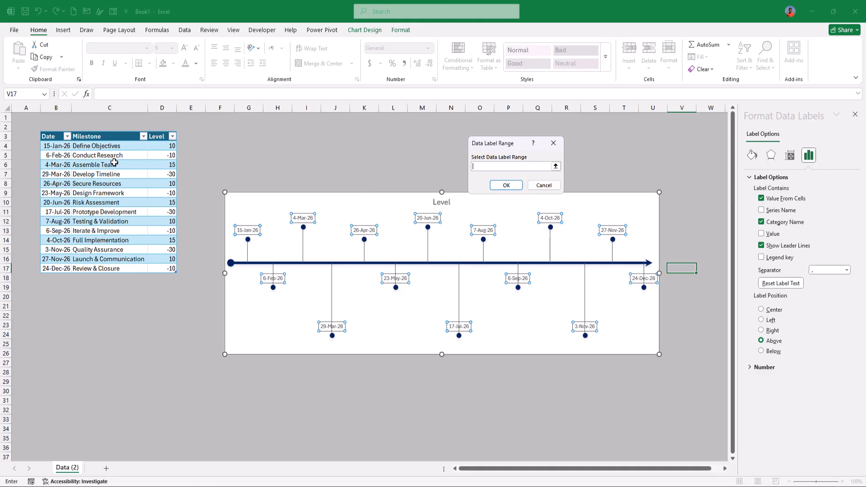
left_click_drag(114, 146, 119, 268)
key("Return")
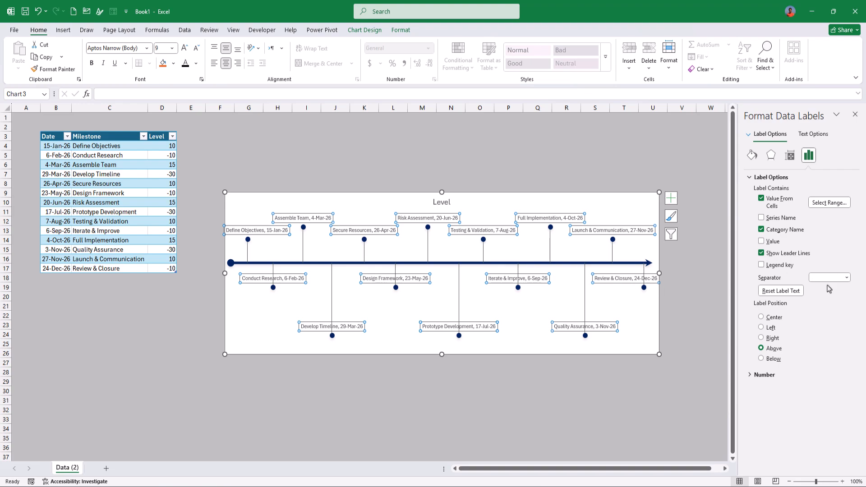
- Set the data label separator to New Line and left-align the label text
left_click(849, 278)
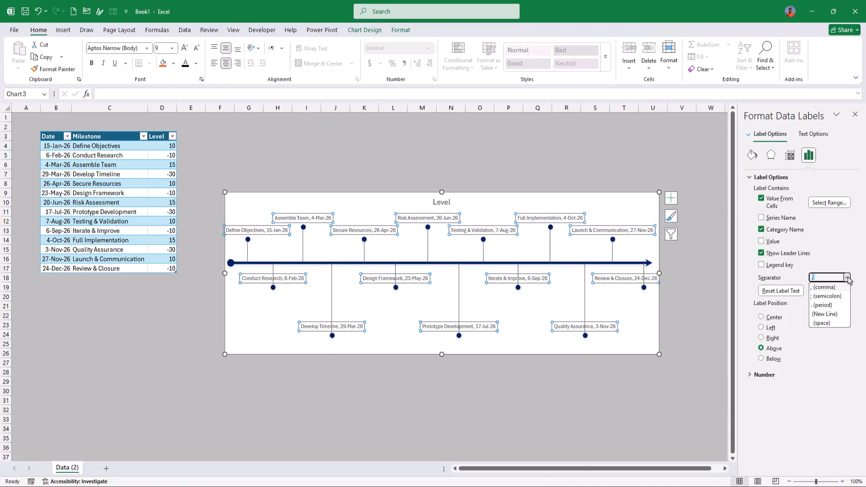
left_click(826, 314)
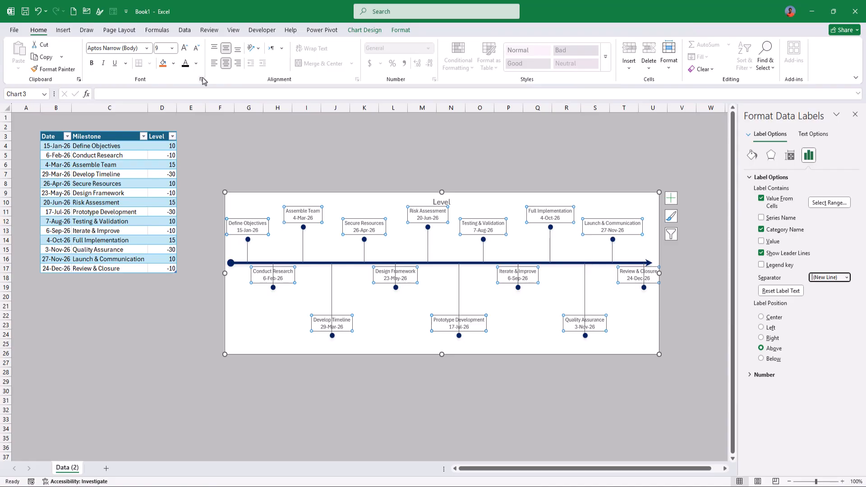
left_click(215, 65)
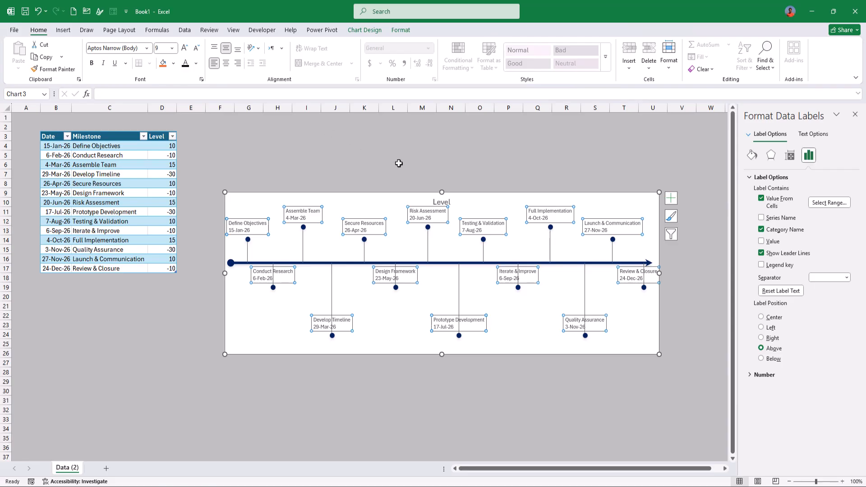
- Narrow the plot area so its right edge sits near the start of column U, and set the data label position to Right
left_click(578, 242)
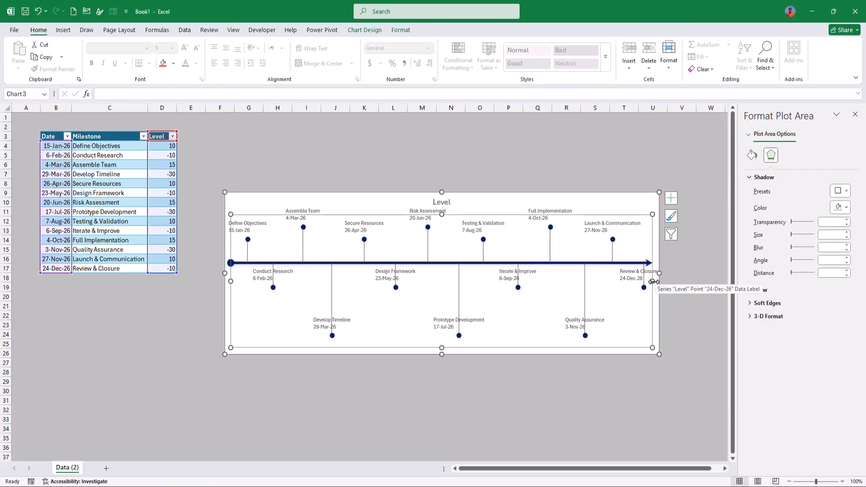
mouse_move(653, 282)
left_mouse_down()
mouse_move(634, 281)
mouse_move(641, 282)
left_mouse_up()
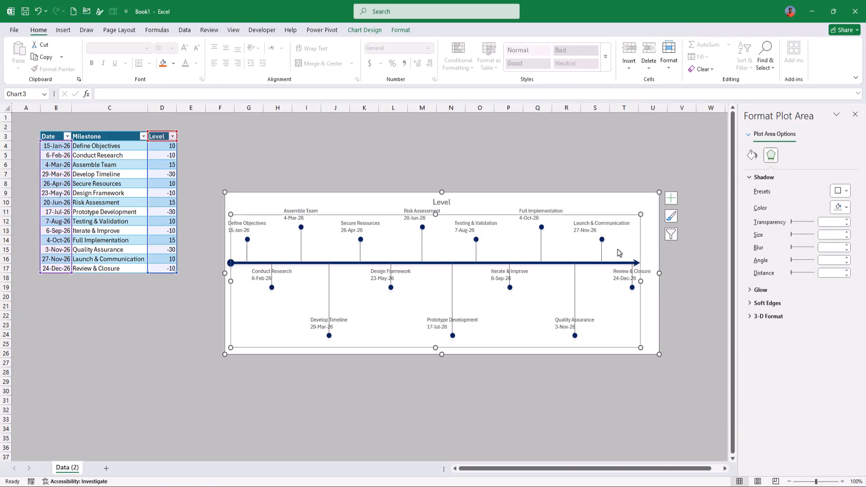
left_click(580, 231)
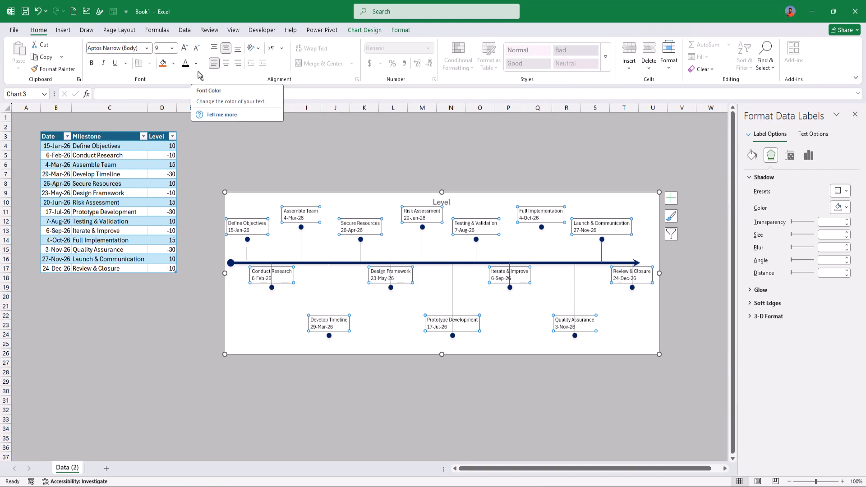
left_click(807, 156)
left_click(795, 178)
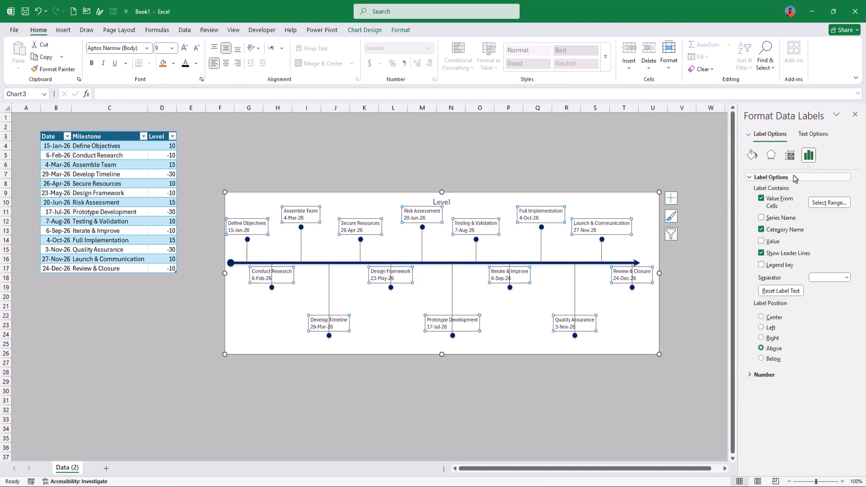
left_click(776, 341)
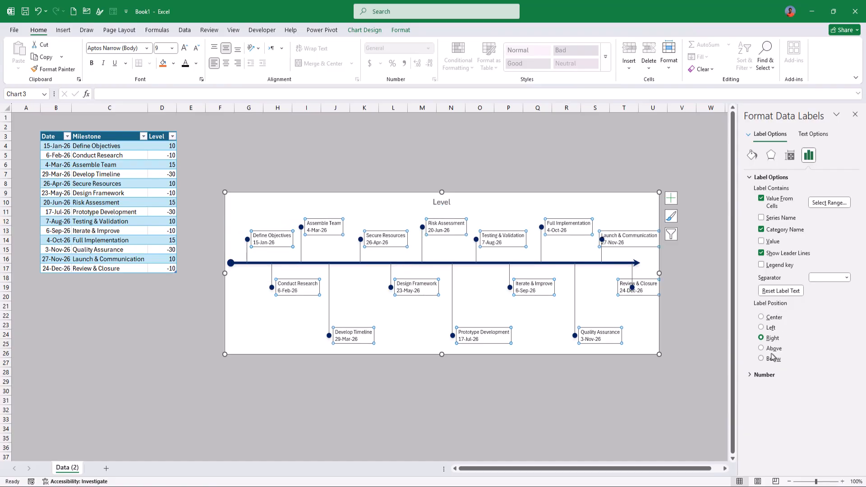
- Narrow the plot area further, moving its right edge to about the middle of column T
left_click(584, 294)
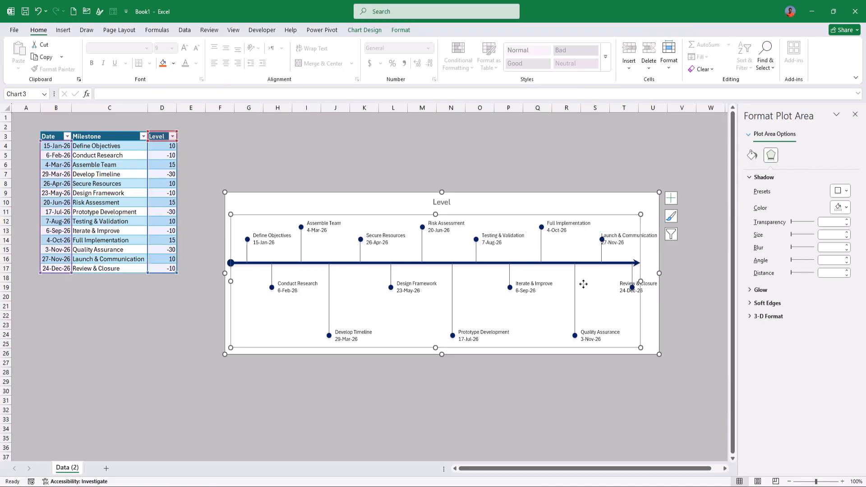
left_click_drag(641, 281, 622, 281)
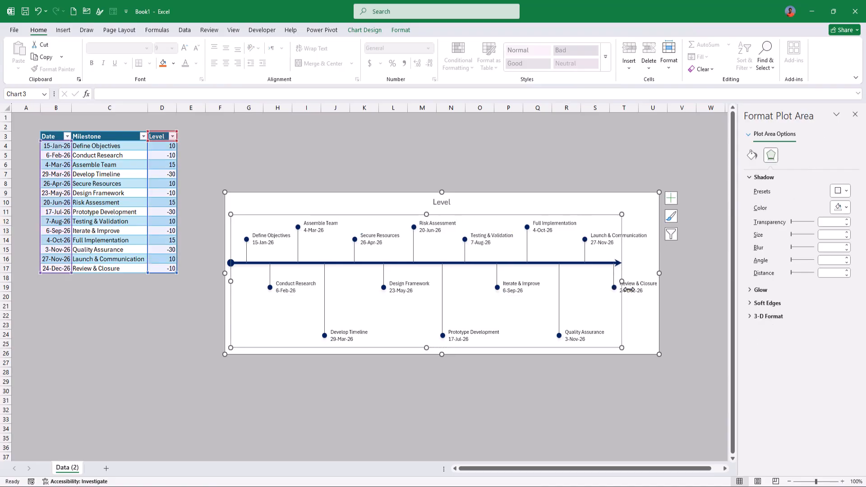
left_click(688, 316)
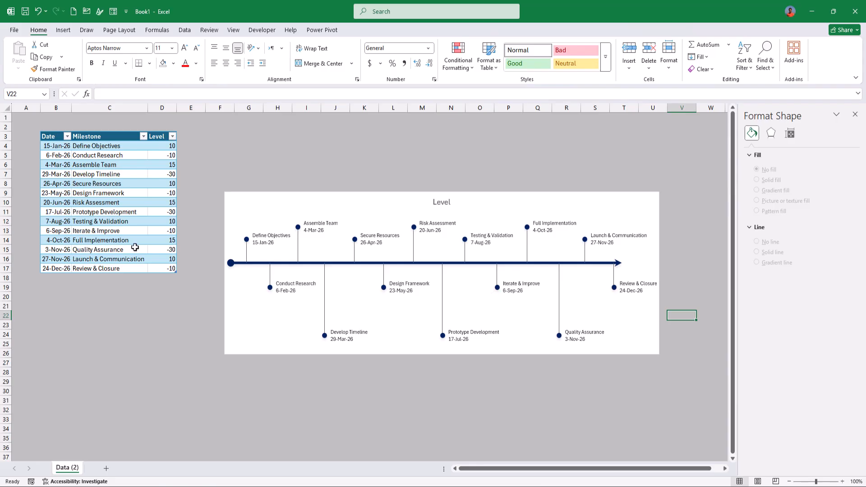
- Change the Prototype Development date in cell B11 to 1 Aug
left_click(64, 210)
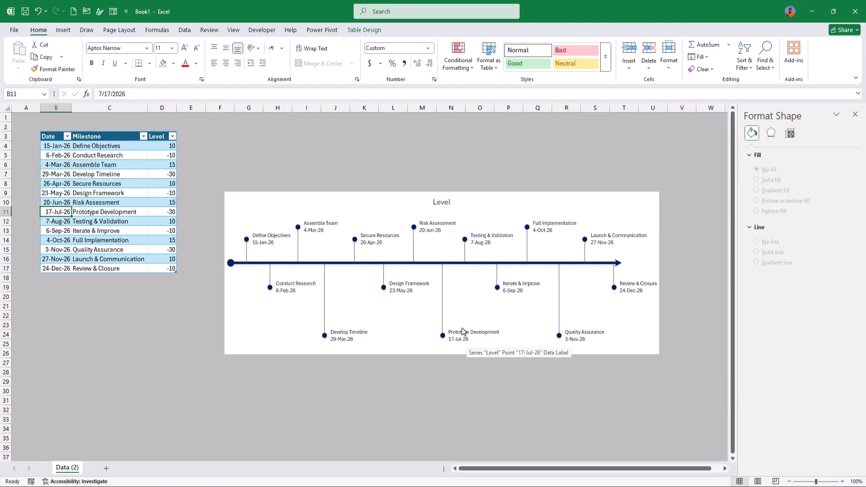
type("1 a")
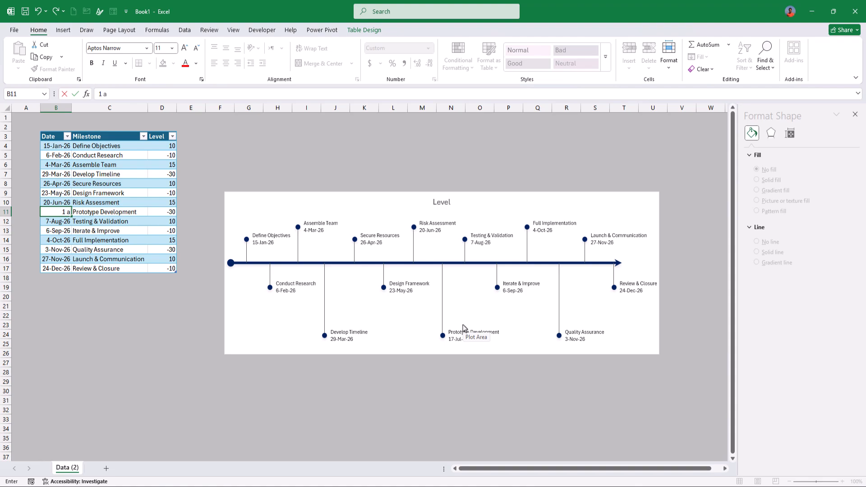
type("ug")
key("Return")
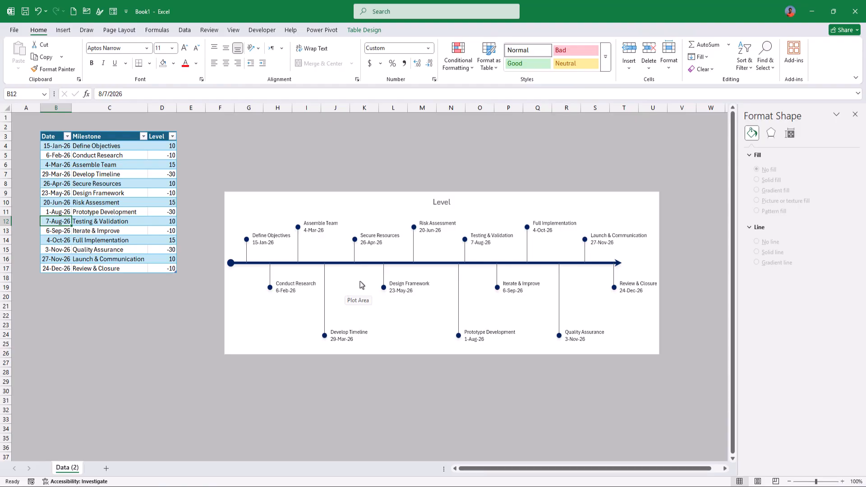
- Replace the chart title text with "Project X"
left_click(447, 206)
double_click(444, 204)
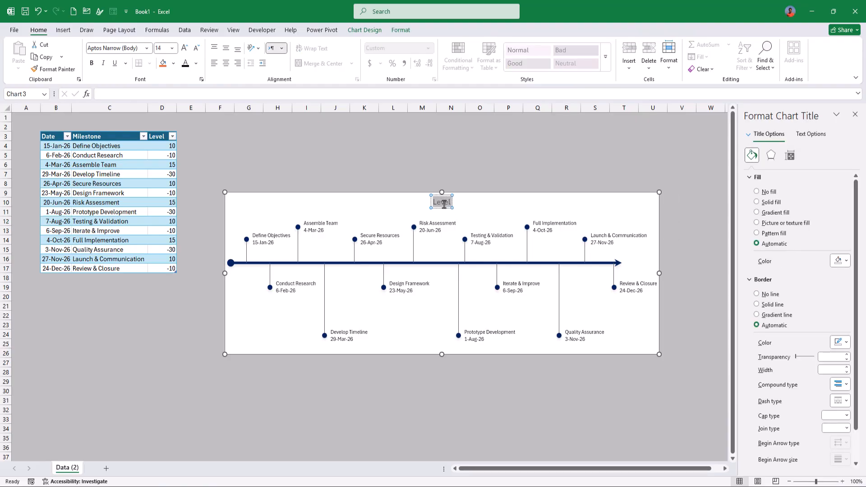
type("P")
type("roject X")
- Format the whole chart title as 20 pt black text, bold and underlined
key("ctrl+a")
left_click(184, 48)
left_click(184, 48)
left_click(185, 48)
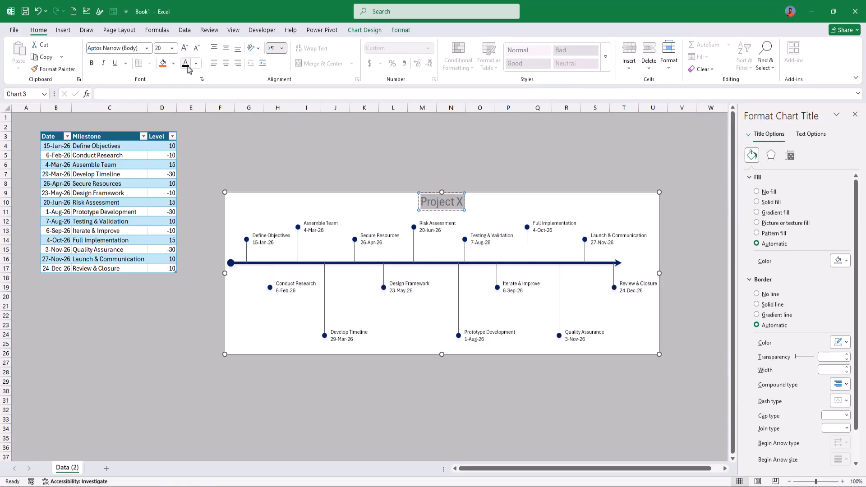
left_click(187, 66)
left_click(92, 63)
left_click(115, 62)
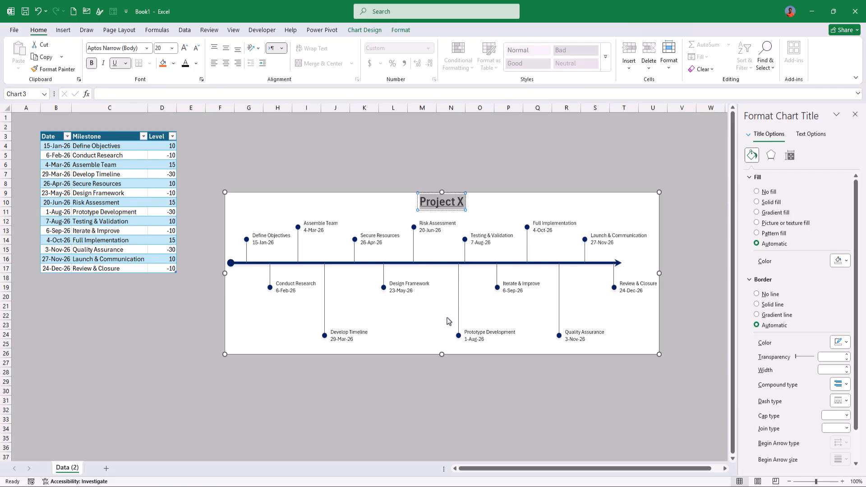
- Stretch the chart's bottom edge down to row 28 and select its plot area
left_click_drag(442, 354, 442, 374)
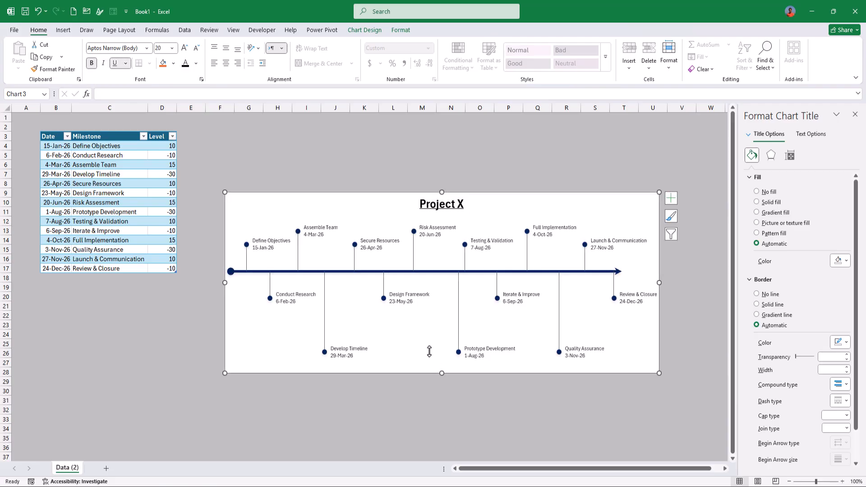
left_click(428, 282)
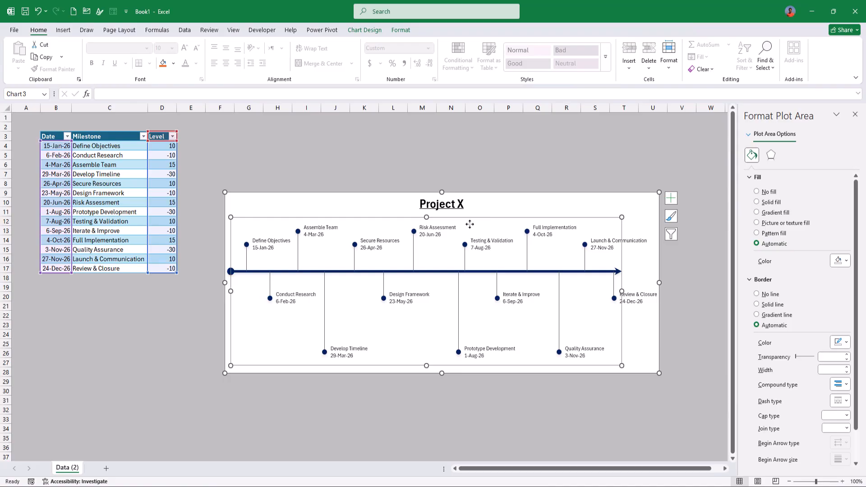